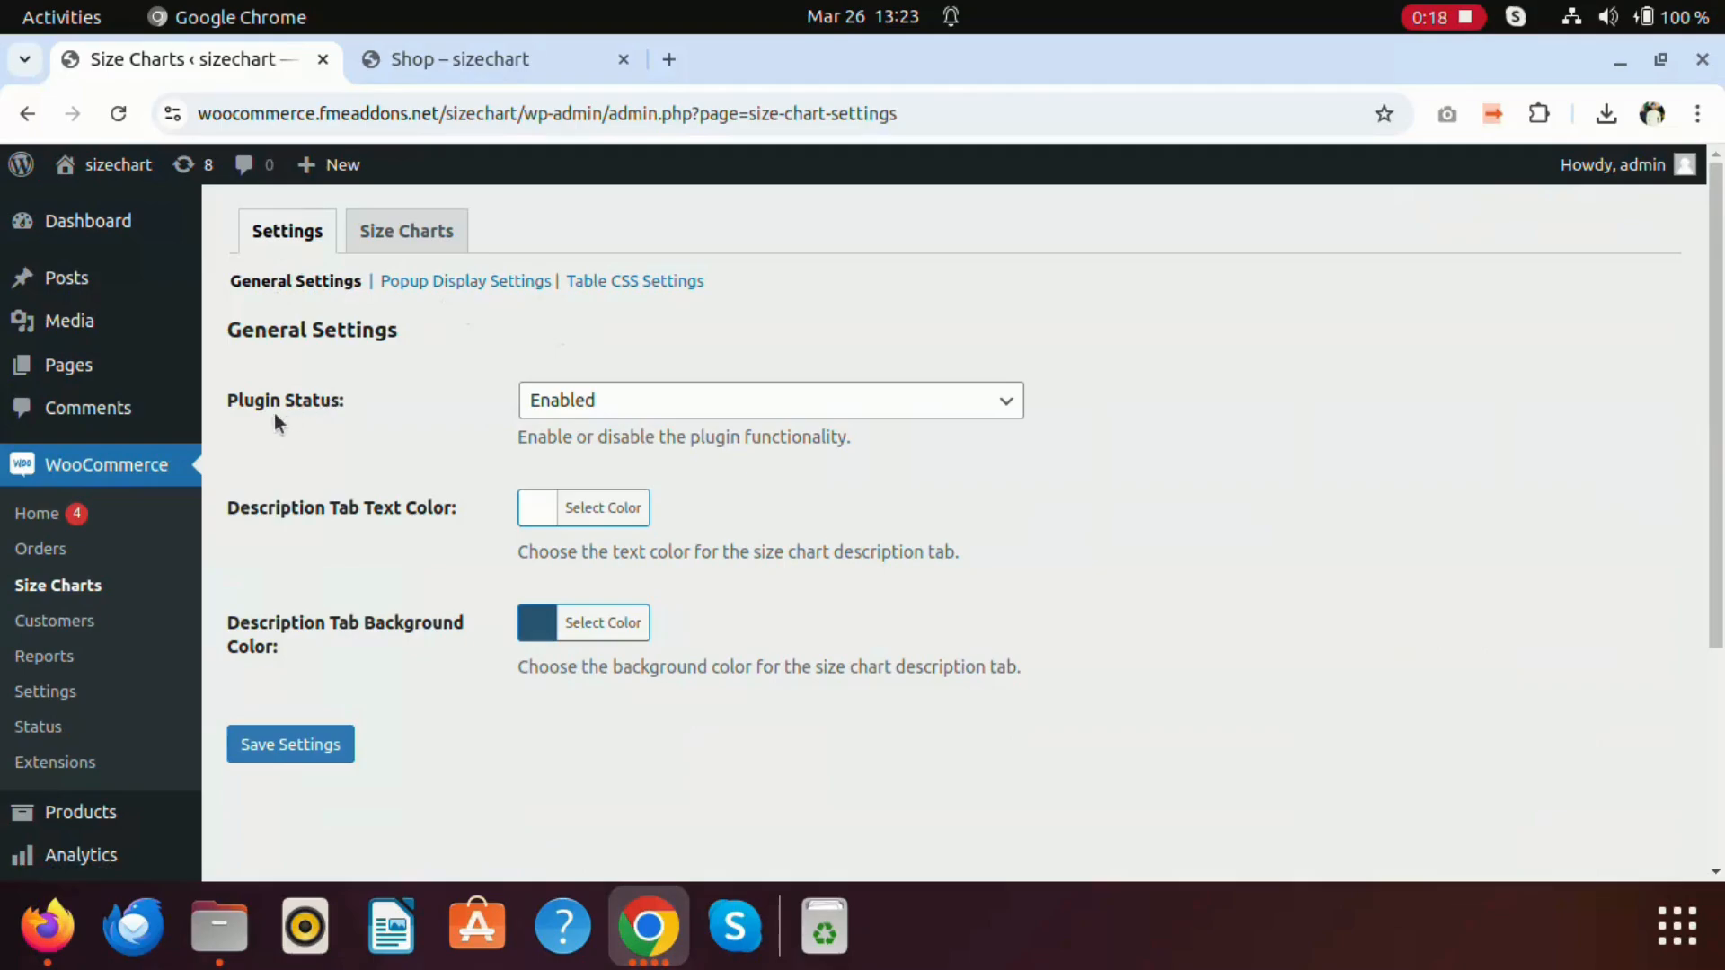
Review the plugin status choices and the description tab text color picker in the General Settings.
left_click(708, 395)
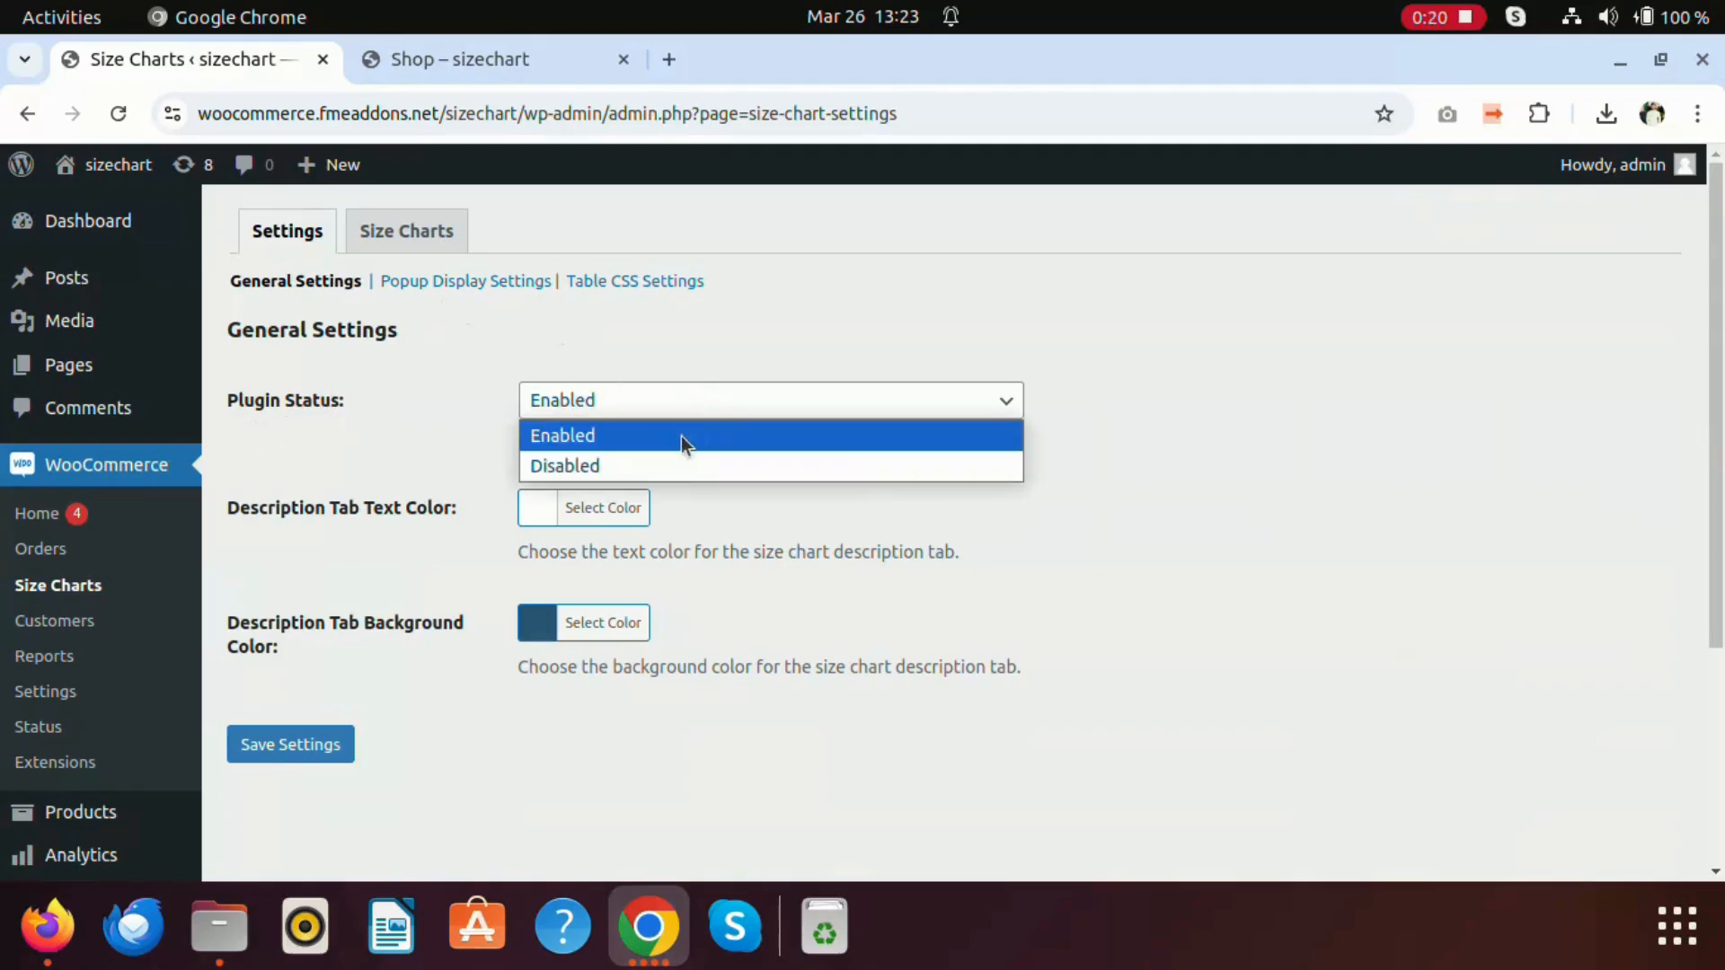
left_click(388, 432)
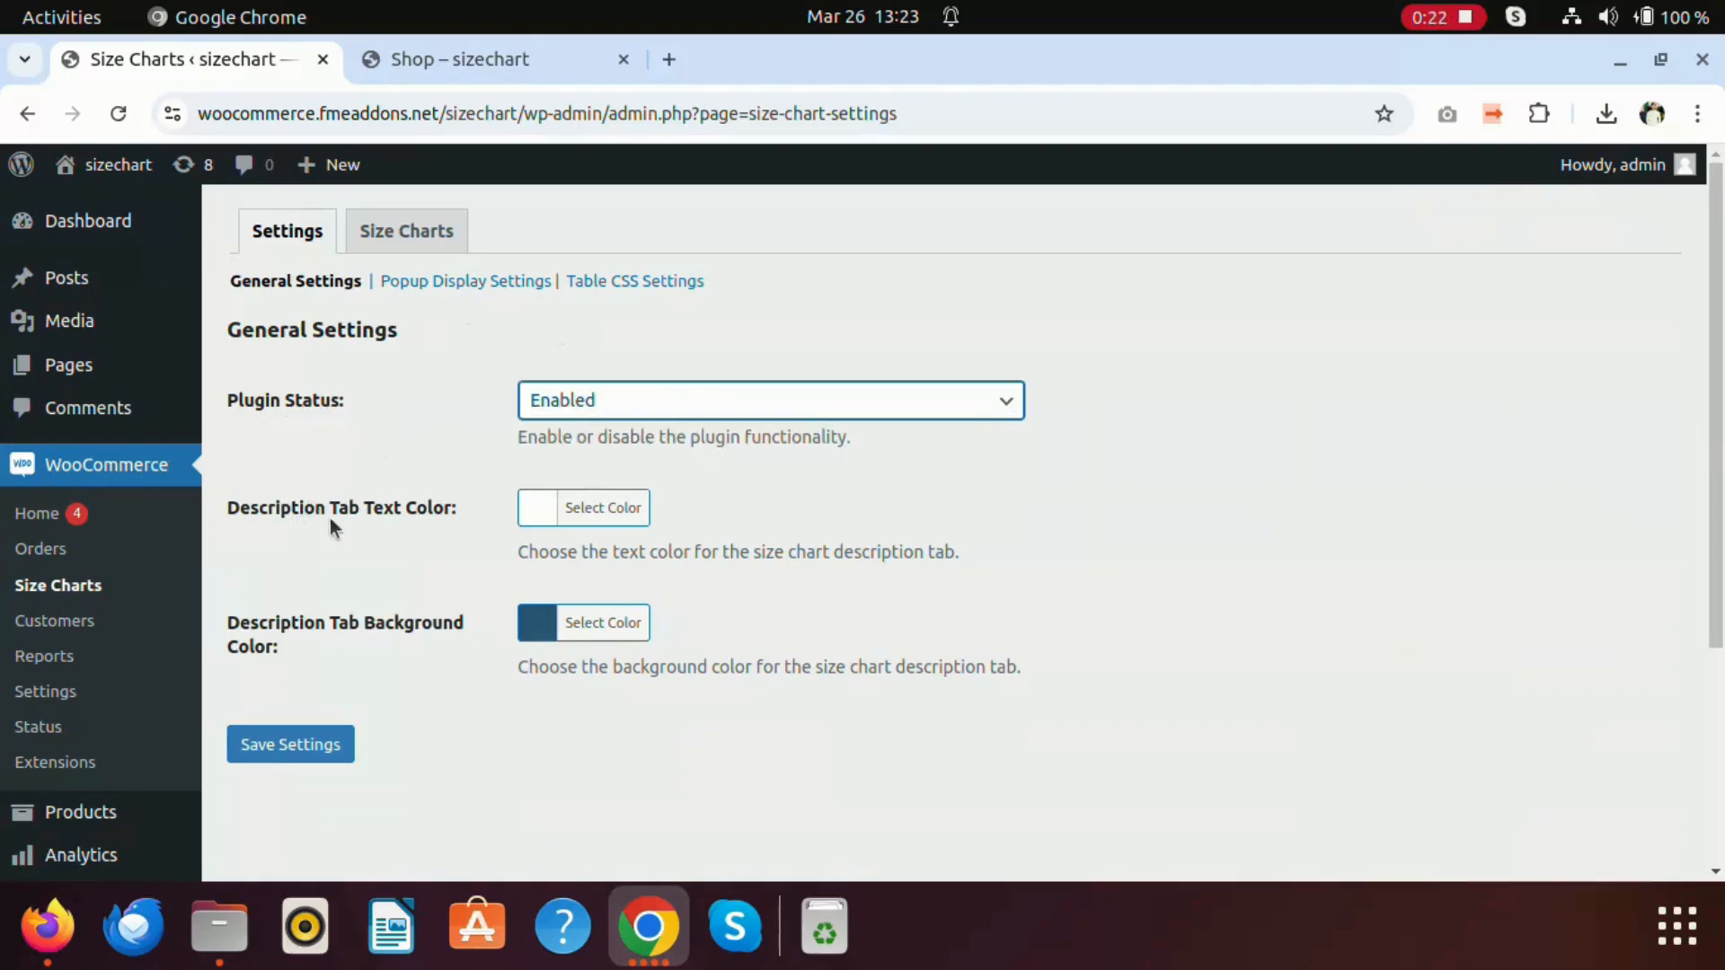
left_click(584, 507)
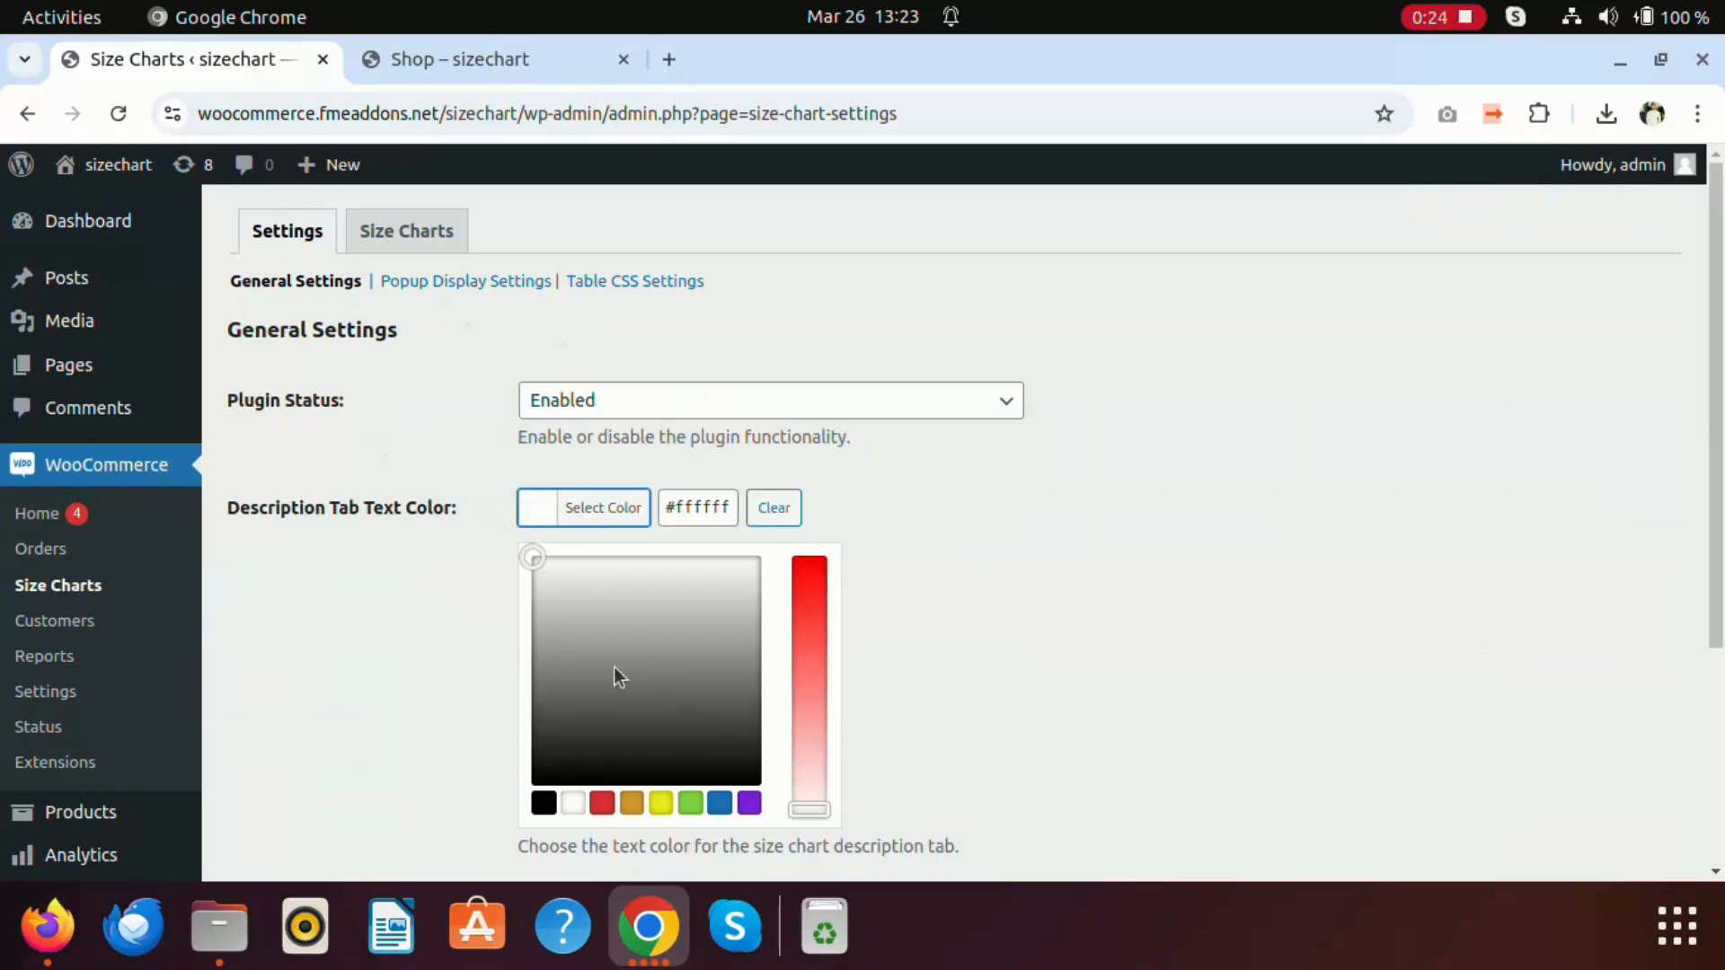
left_click(400, 594)
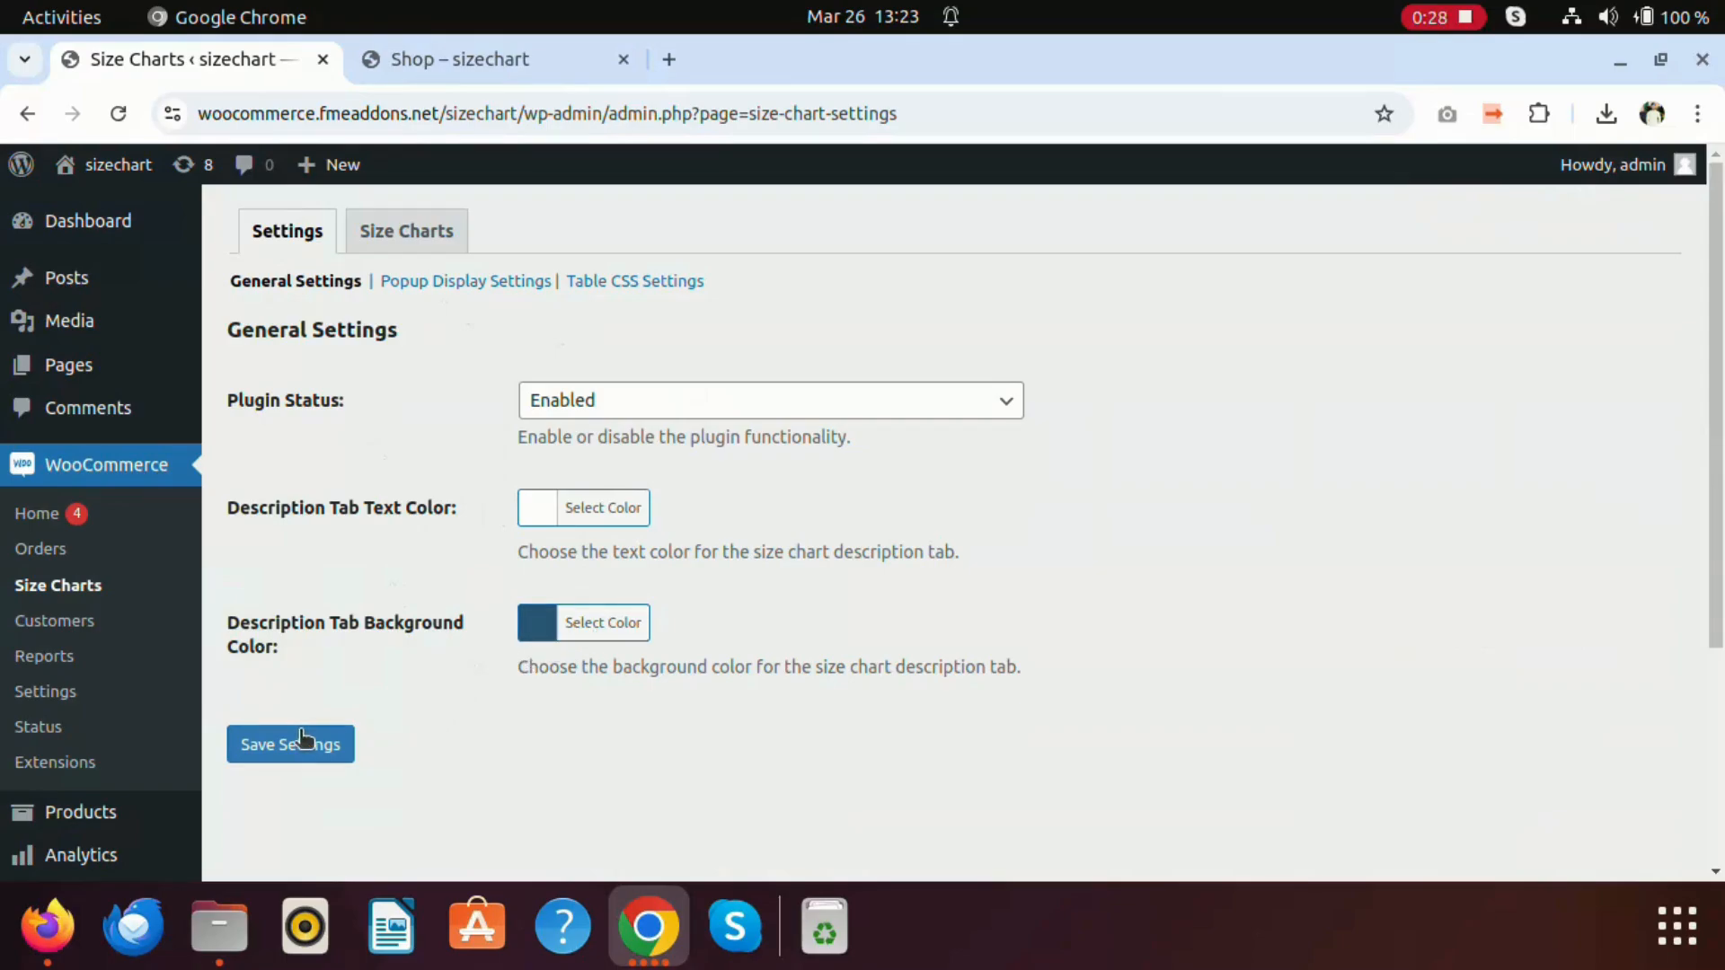
Review the popup animation choices in the Popup Display Settings and view the Table CSS Settings.
left_click(497, 284)
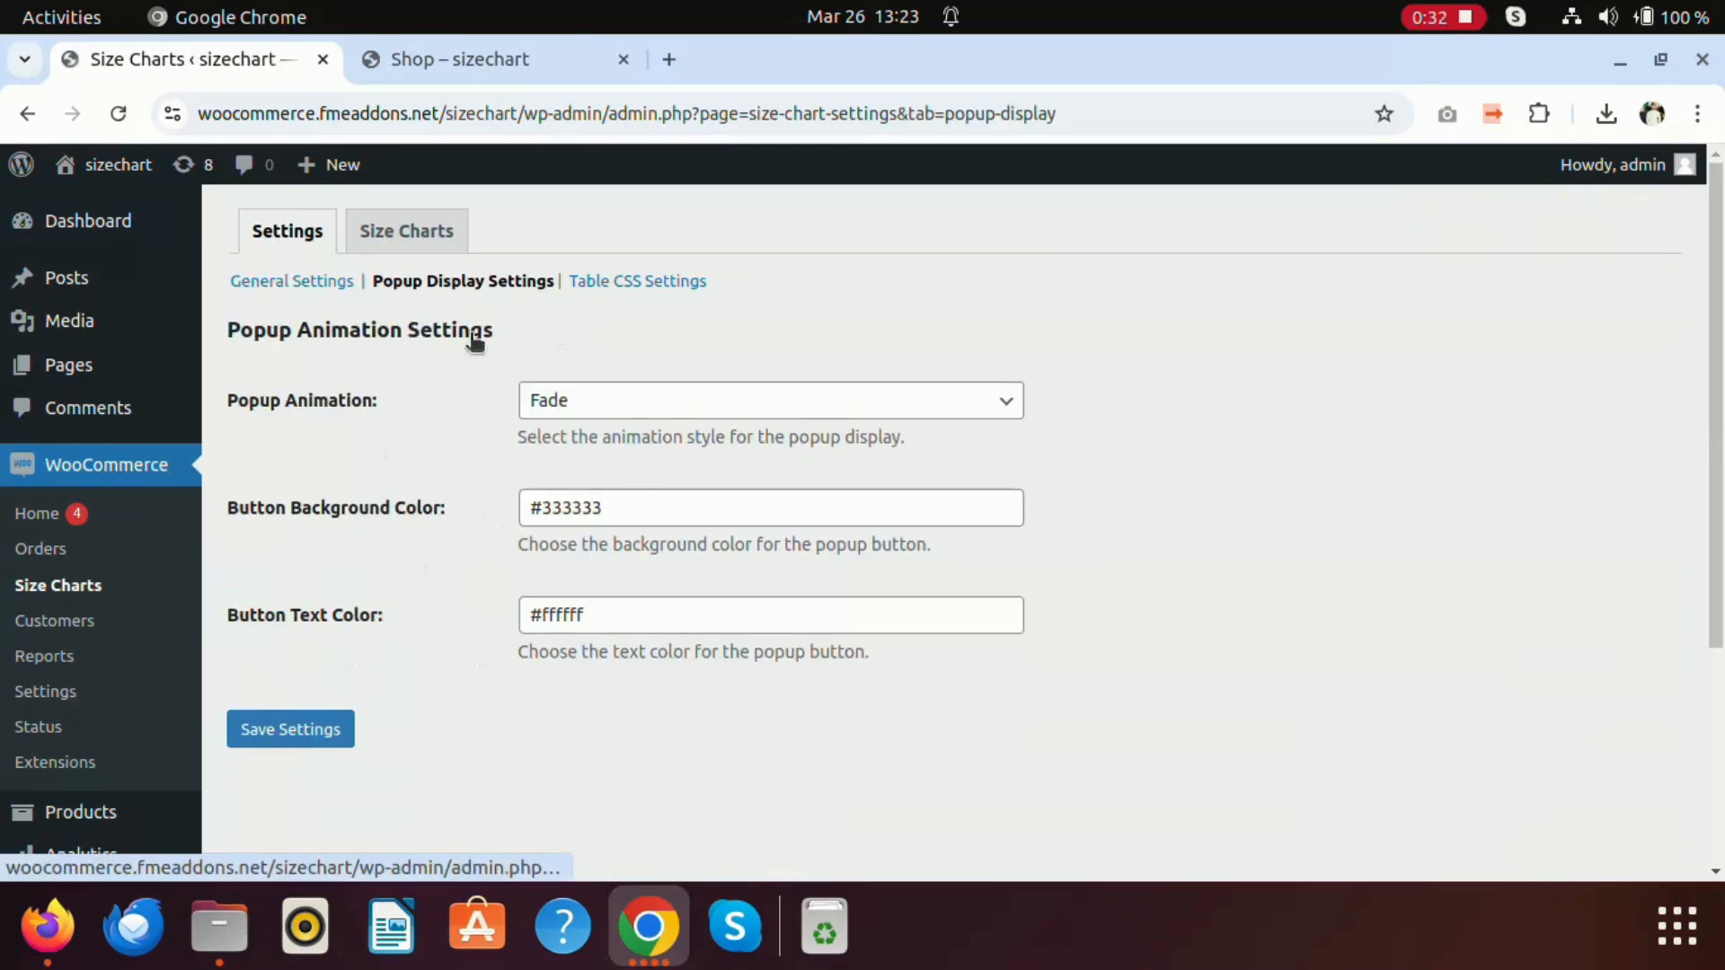
left_click(647, 401)
left_click(533, 436)
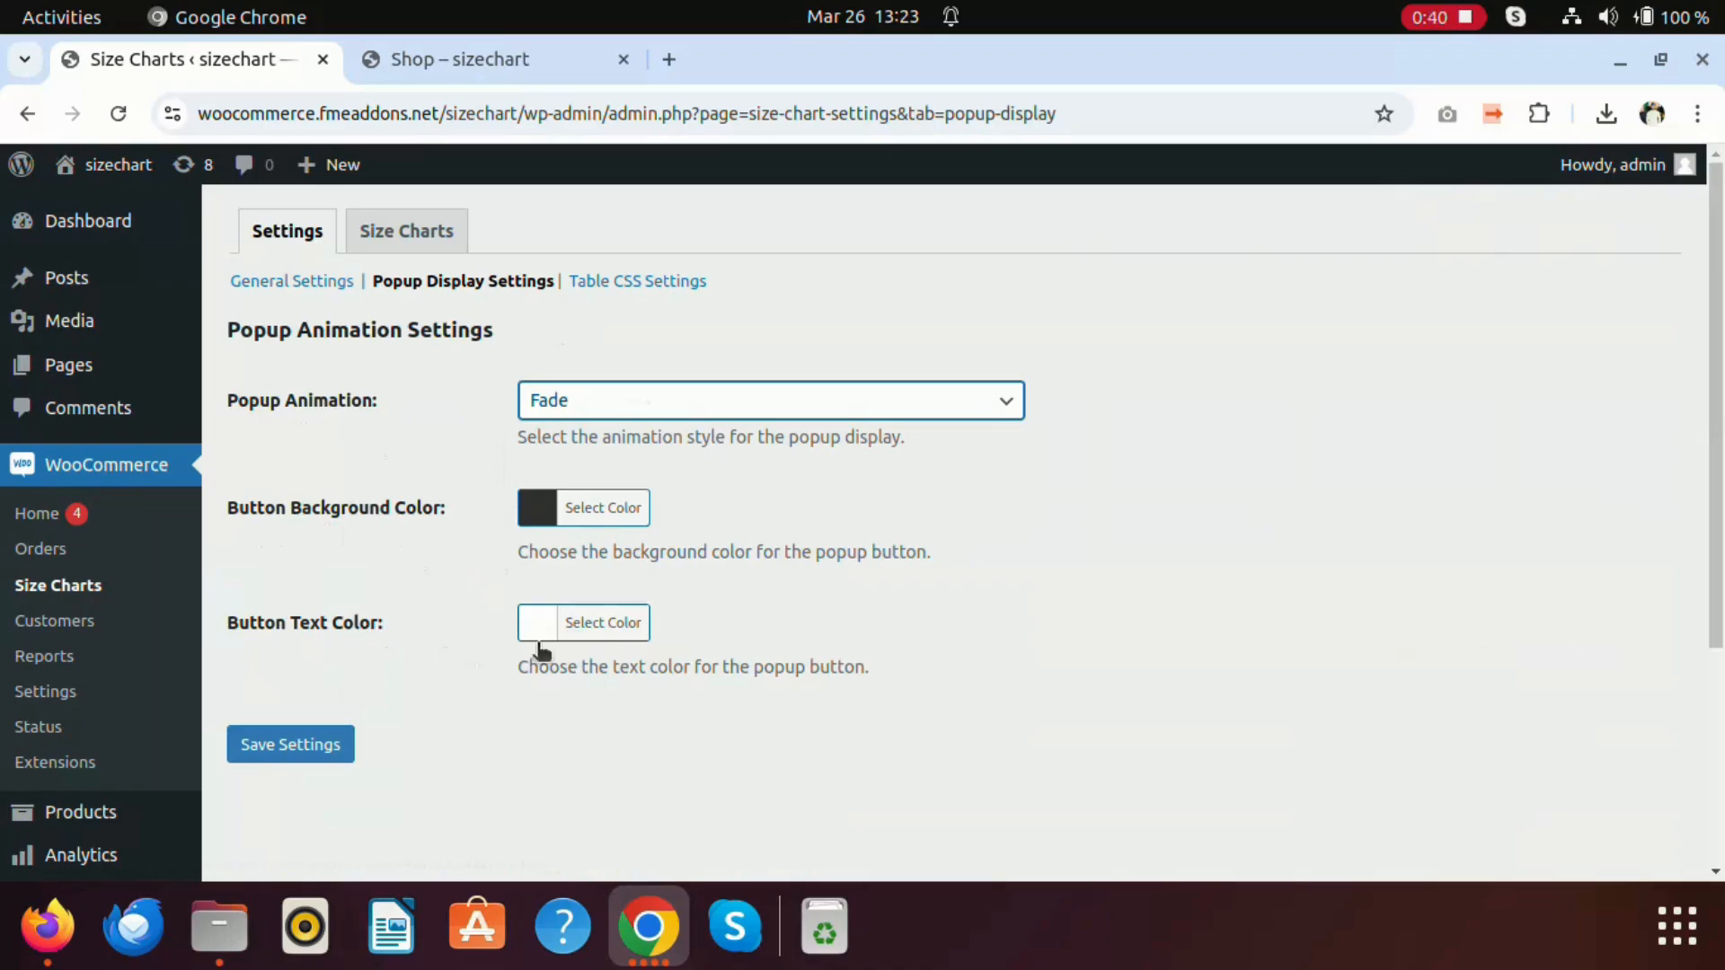
left_click(666, 282)
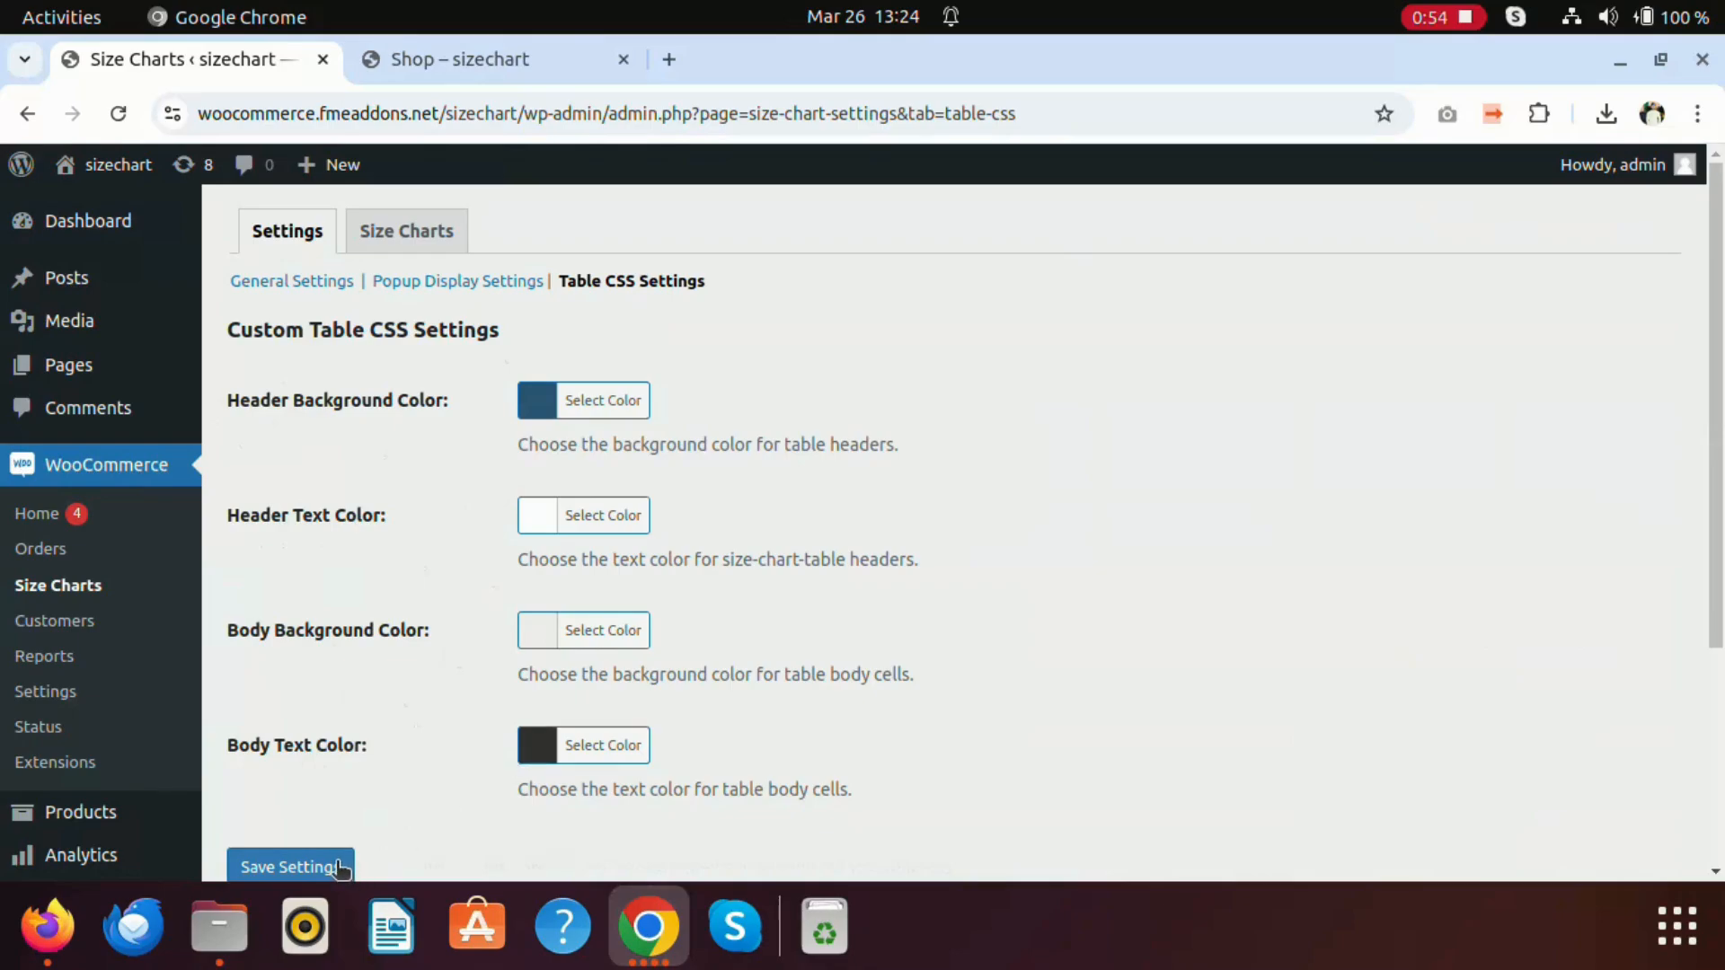
Open the size chart rule with the popup display method for editing and go to its Size Chart section.
left_click(438, 235)
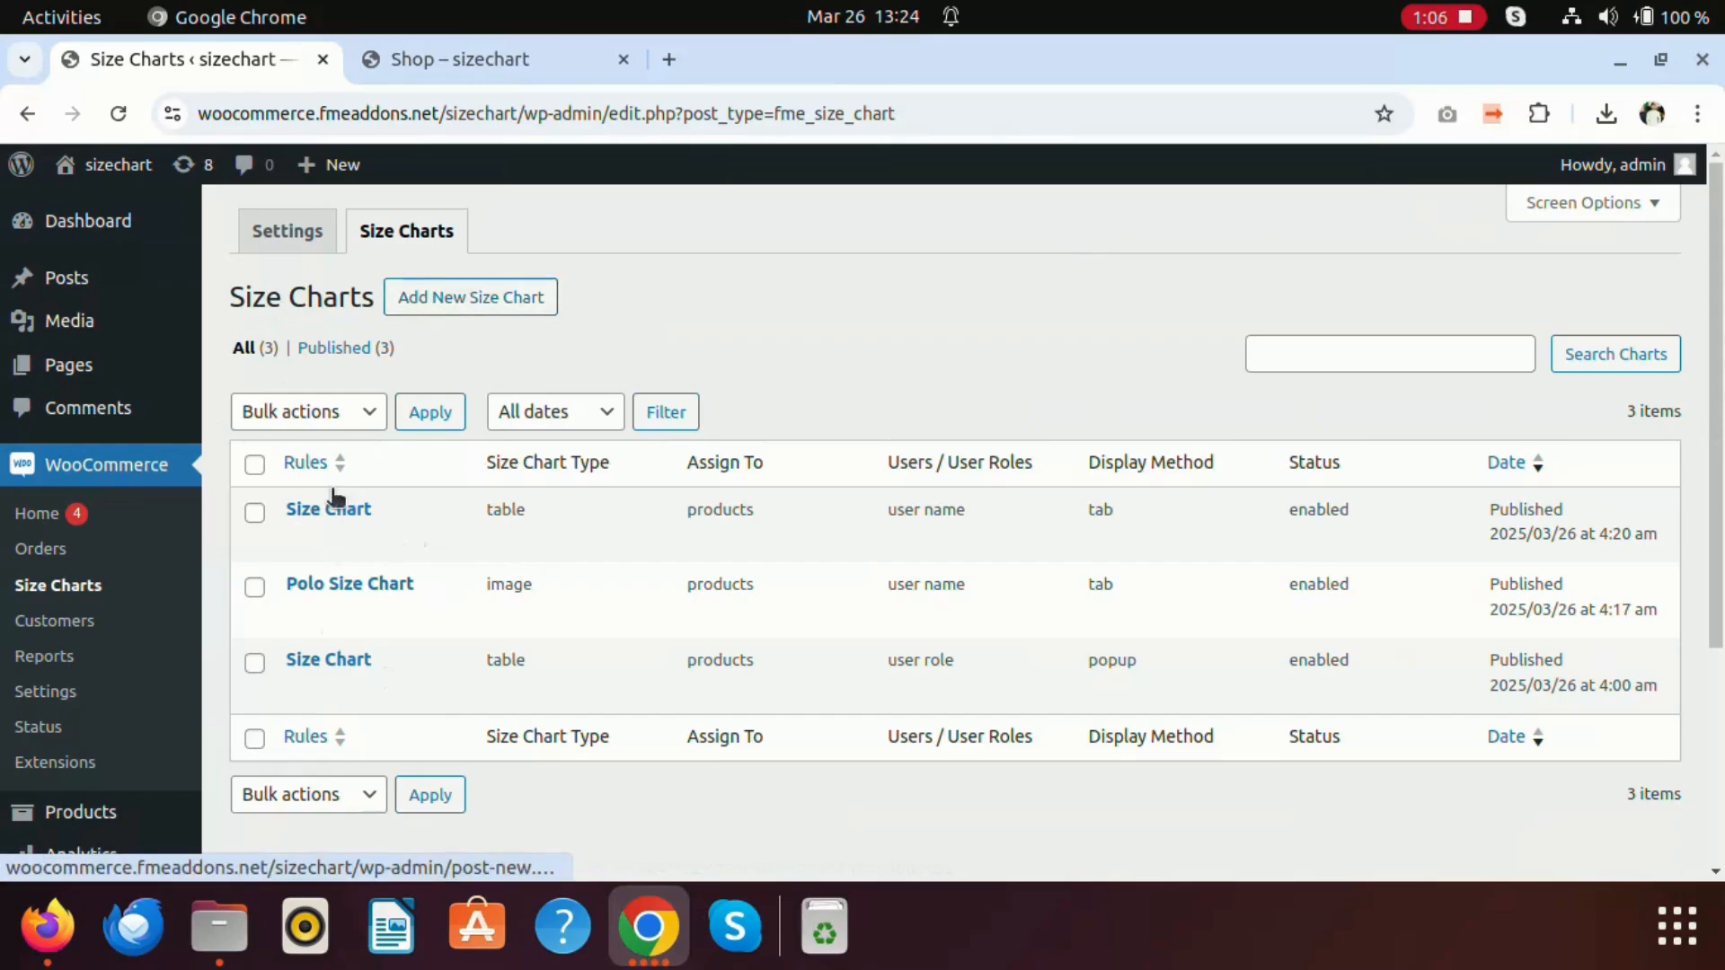
left_click(298, 696)
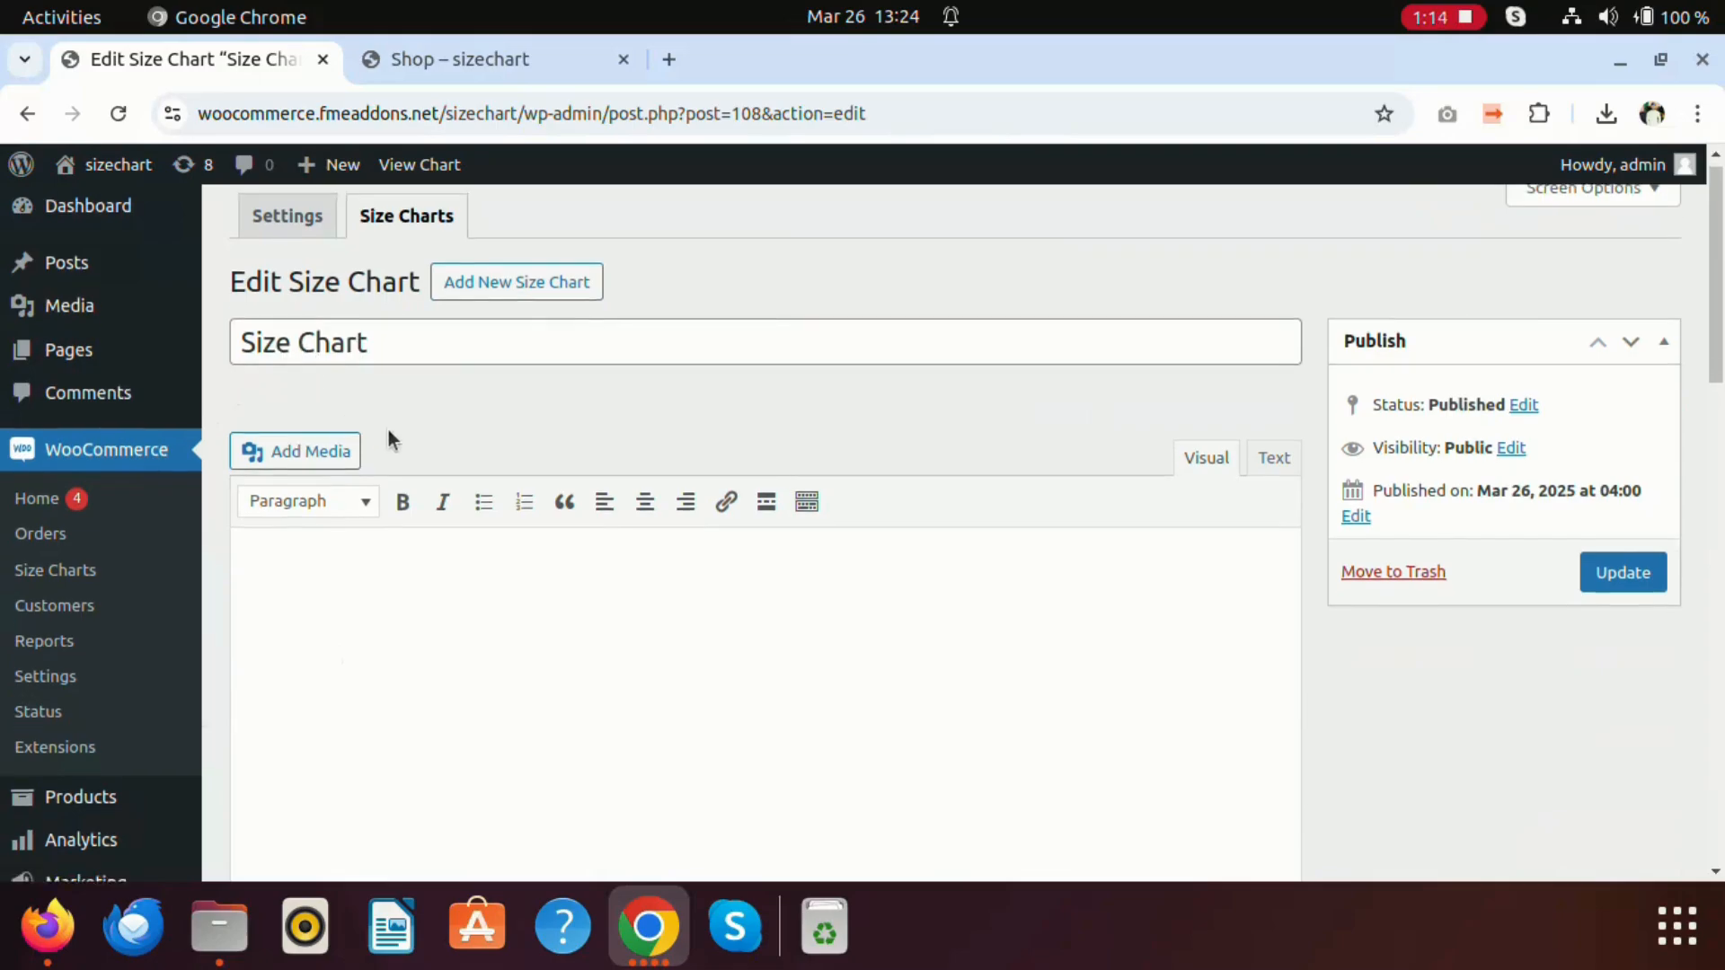
scroll(422, 424, "down", 10)
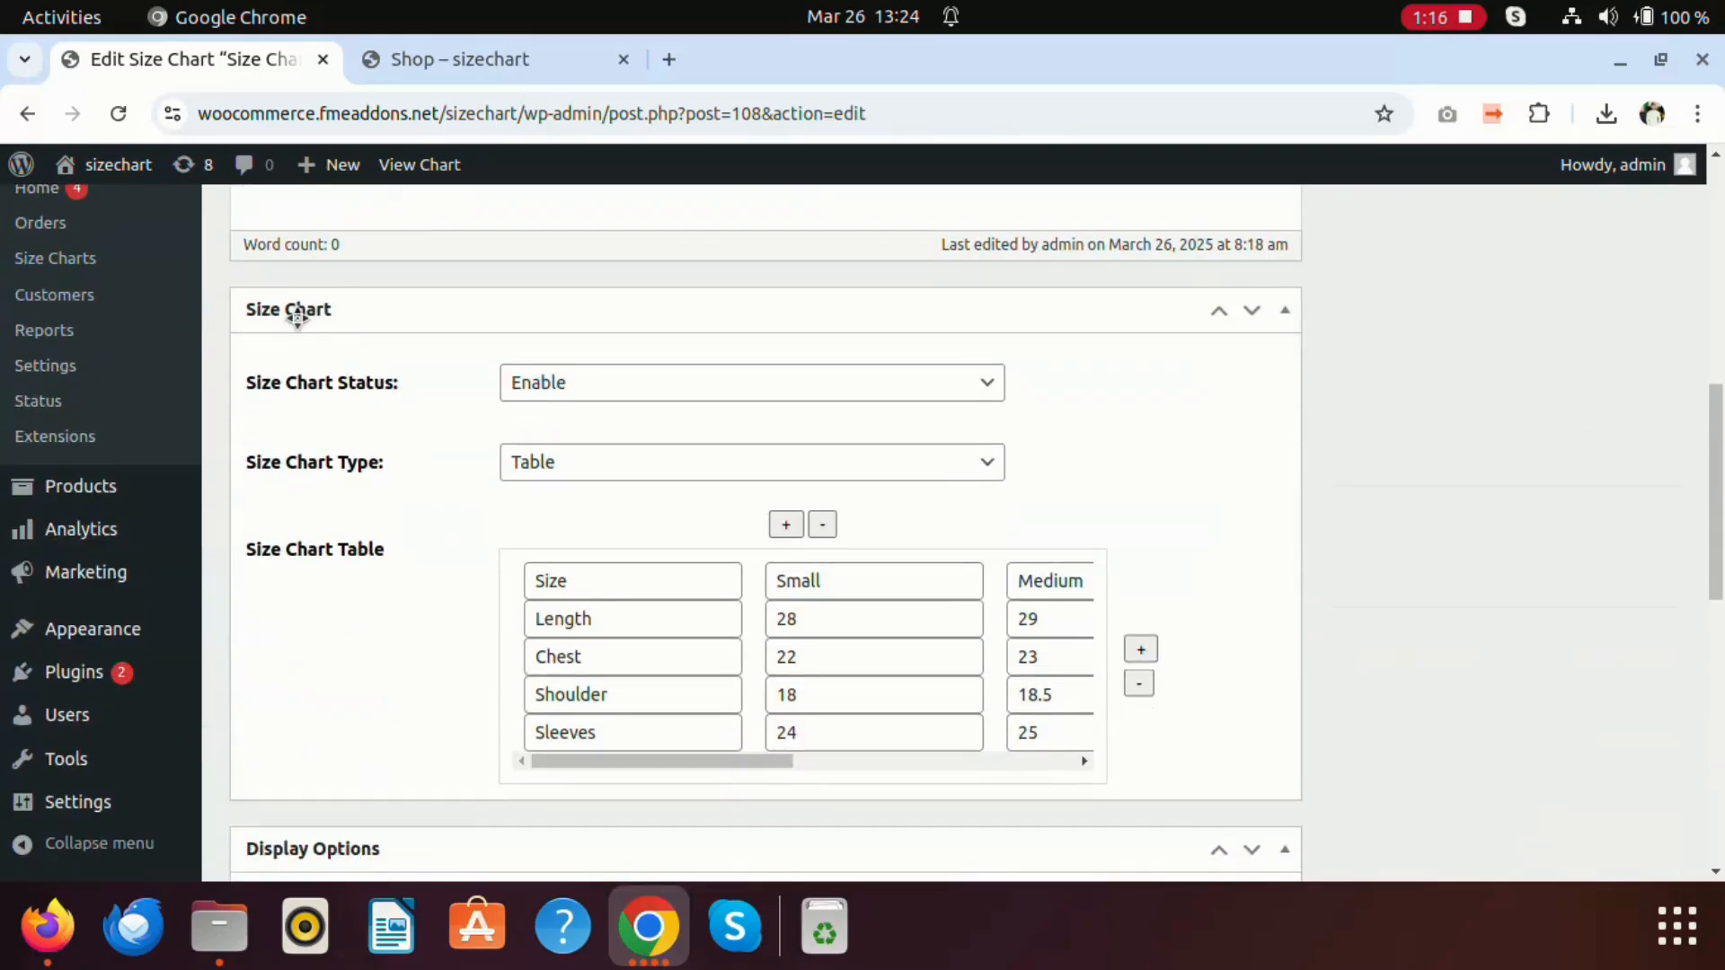
Review the choices for the size chart's status and for its chart type.
left_click(576, 397)
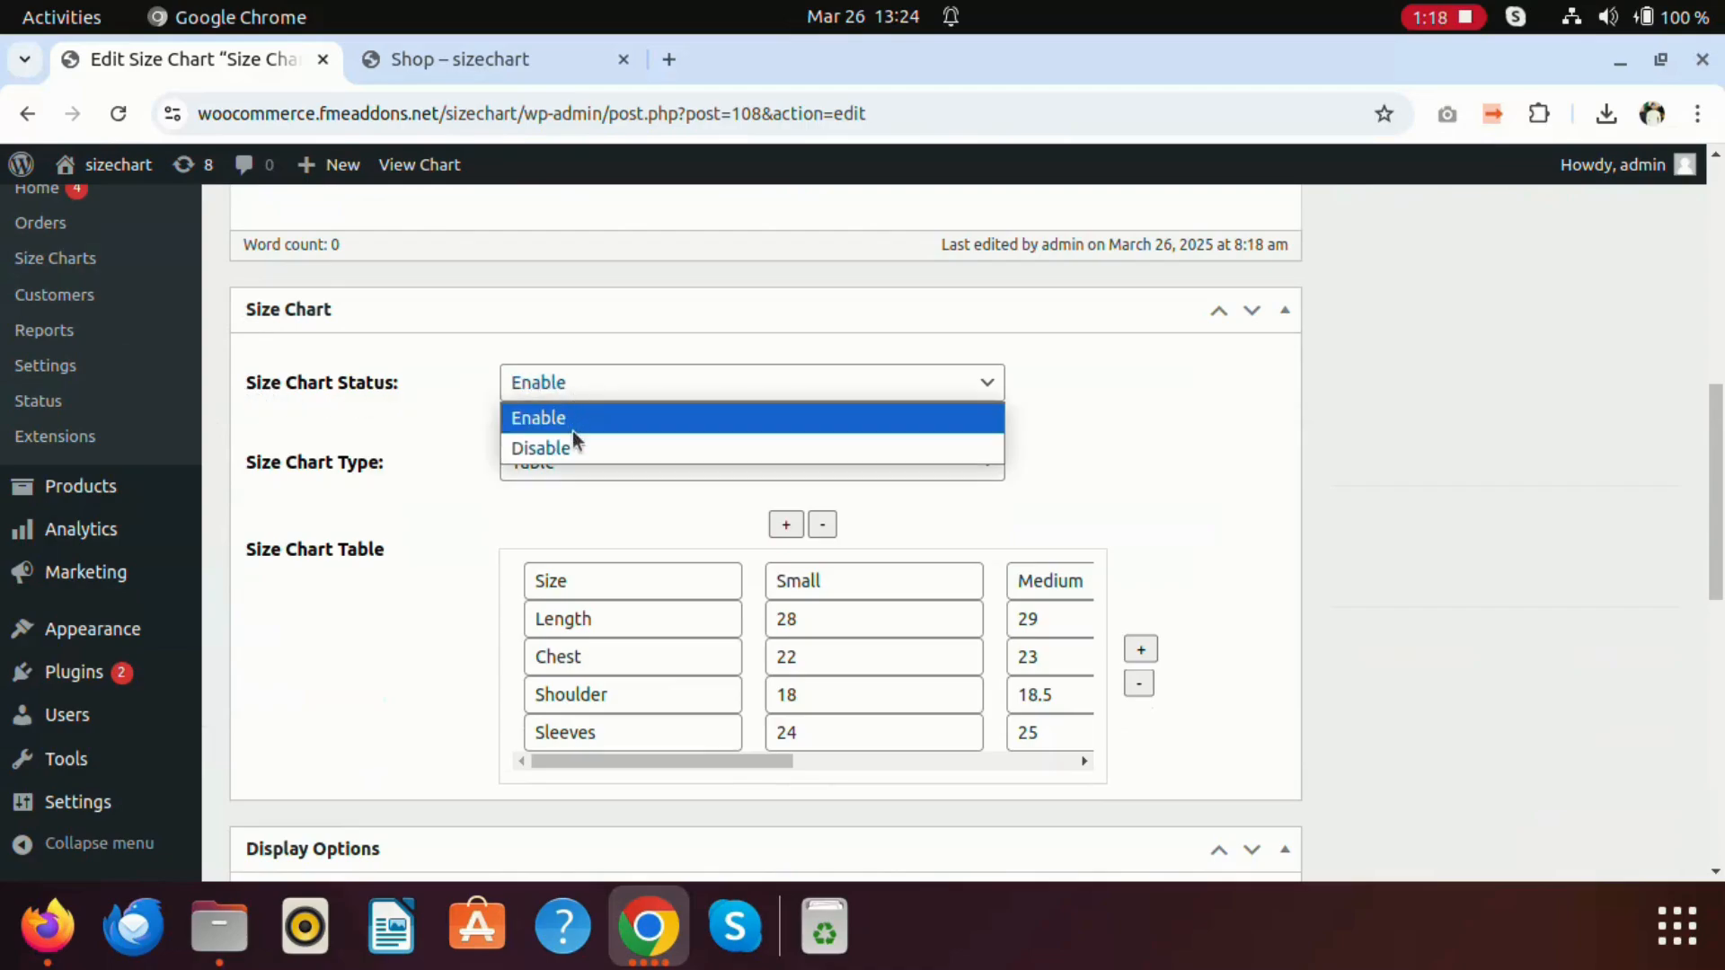
left_click(451, 407)
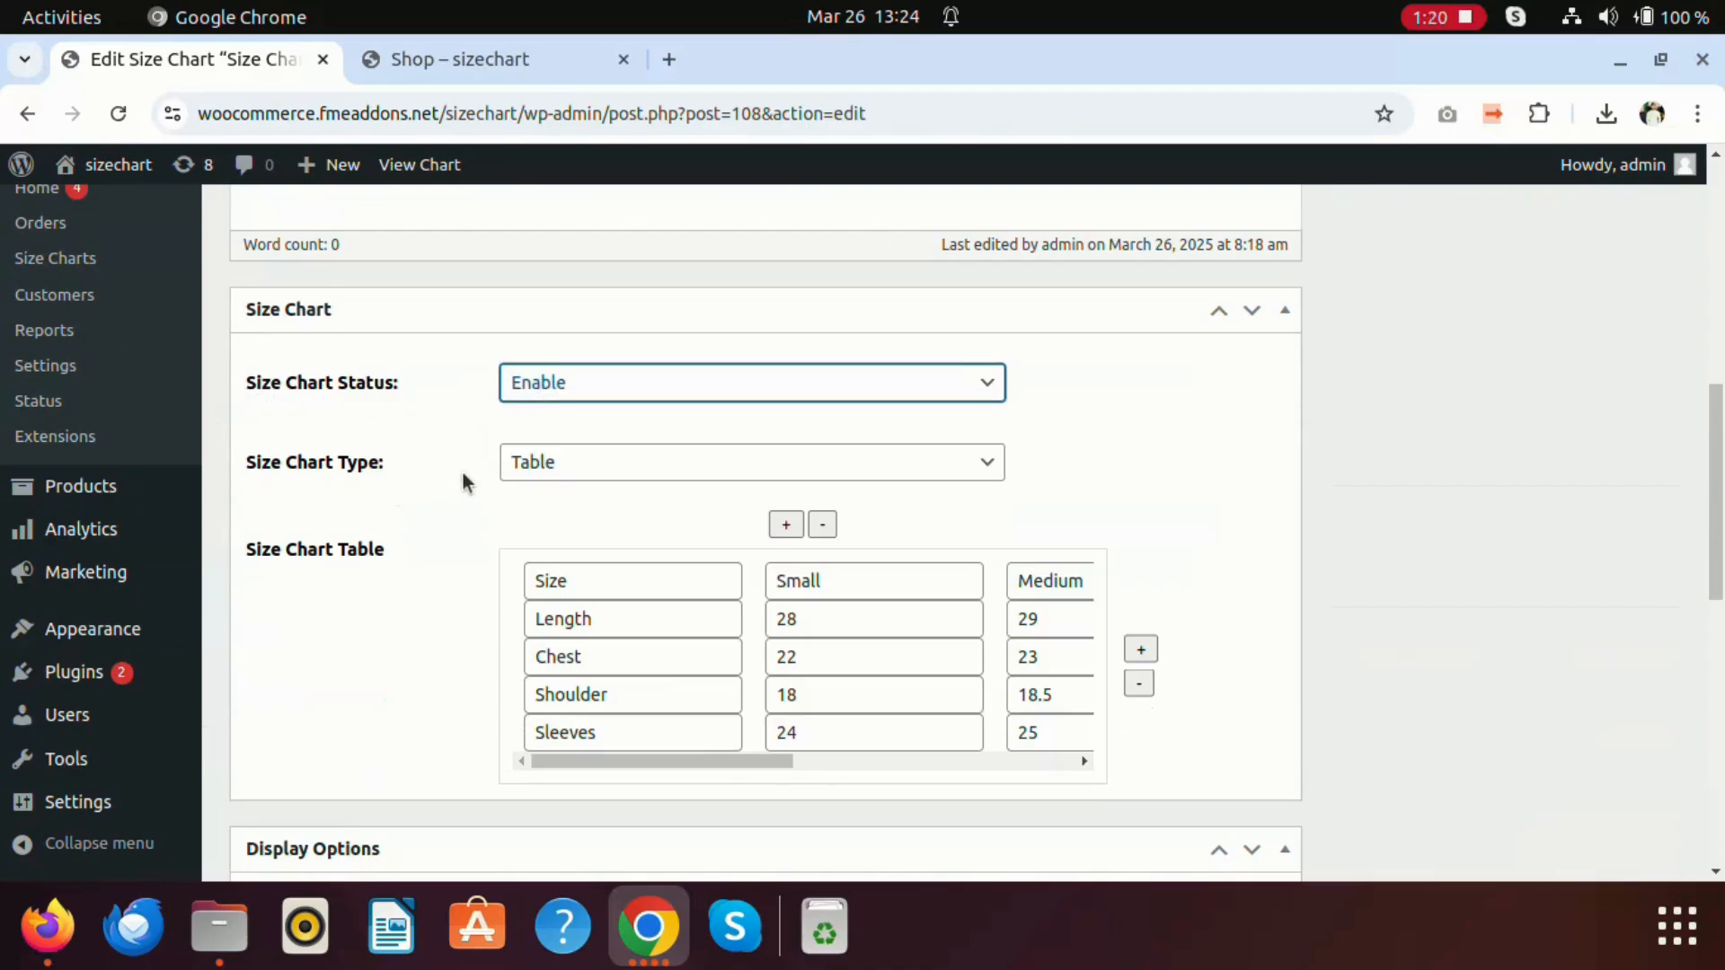
left_click(547, 465)
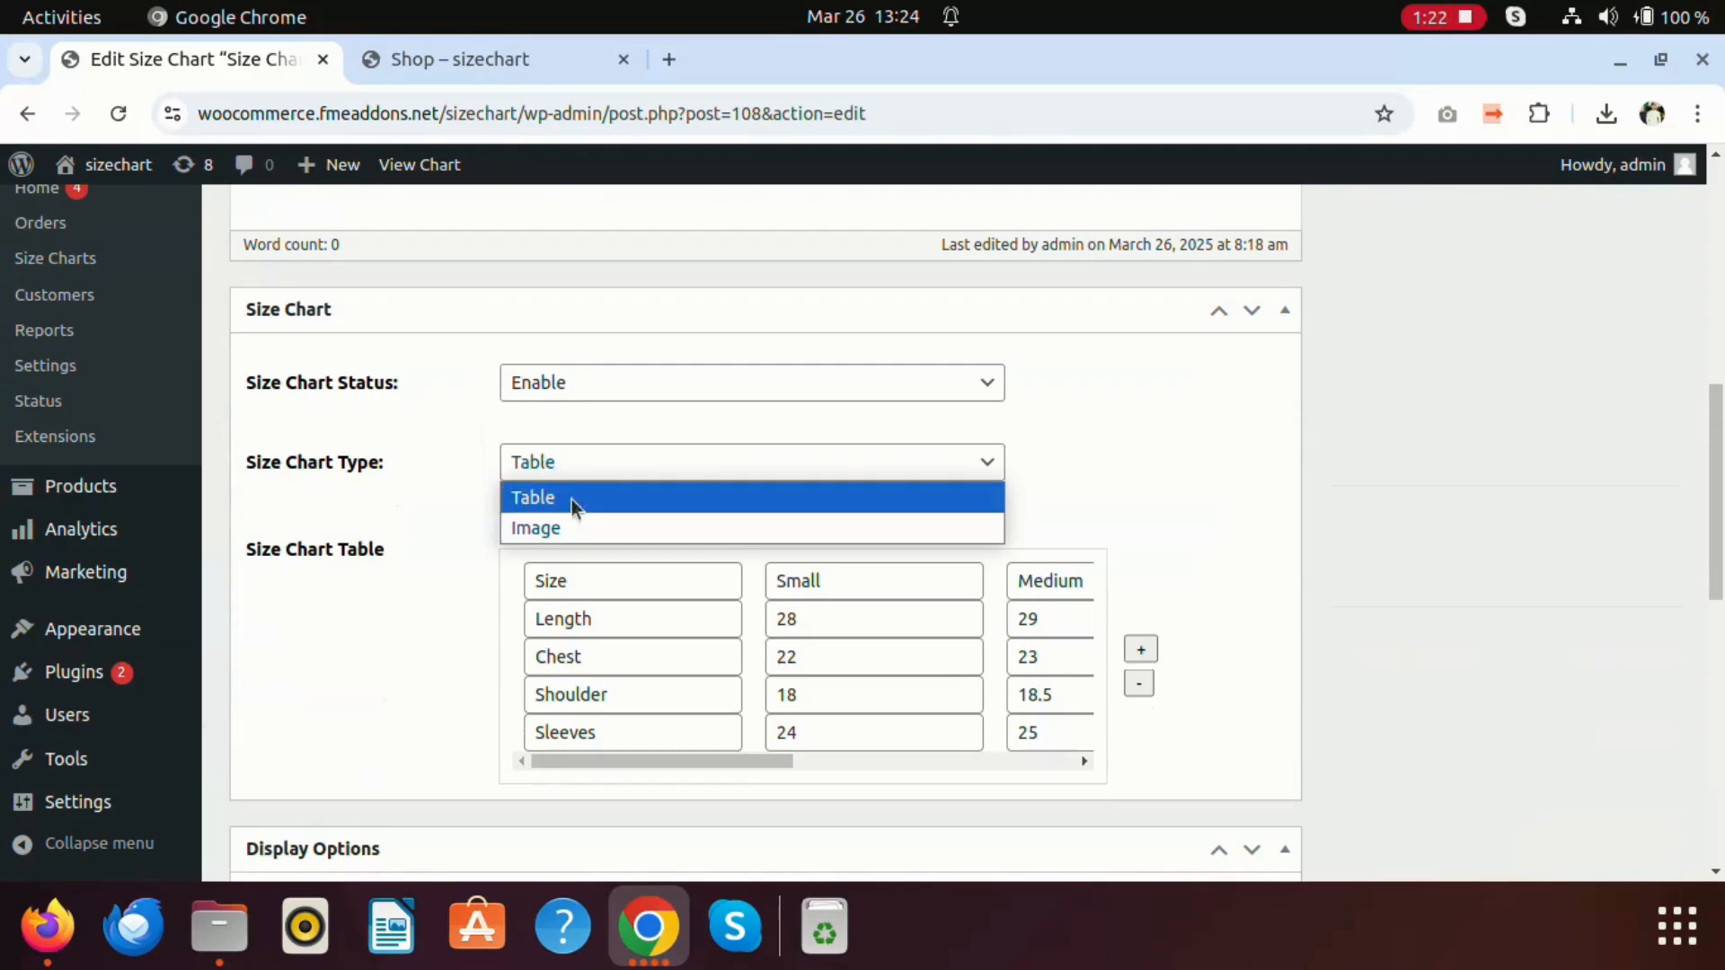
left_click(464, 489)
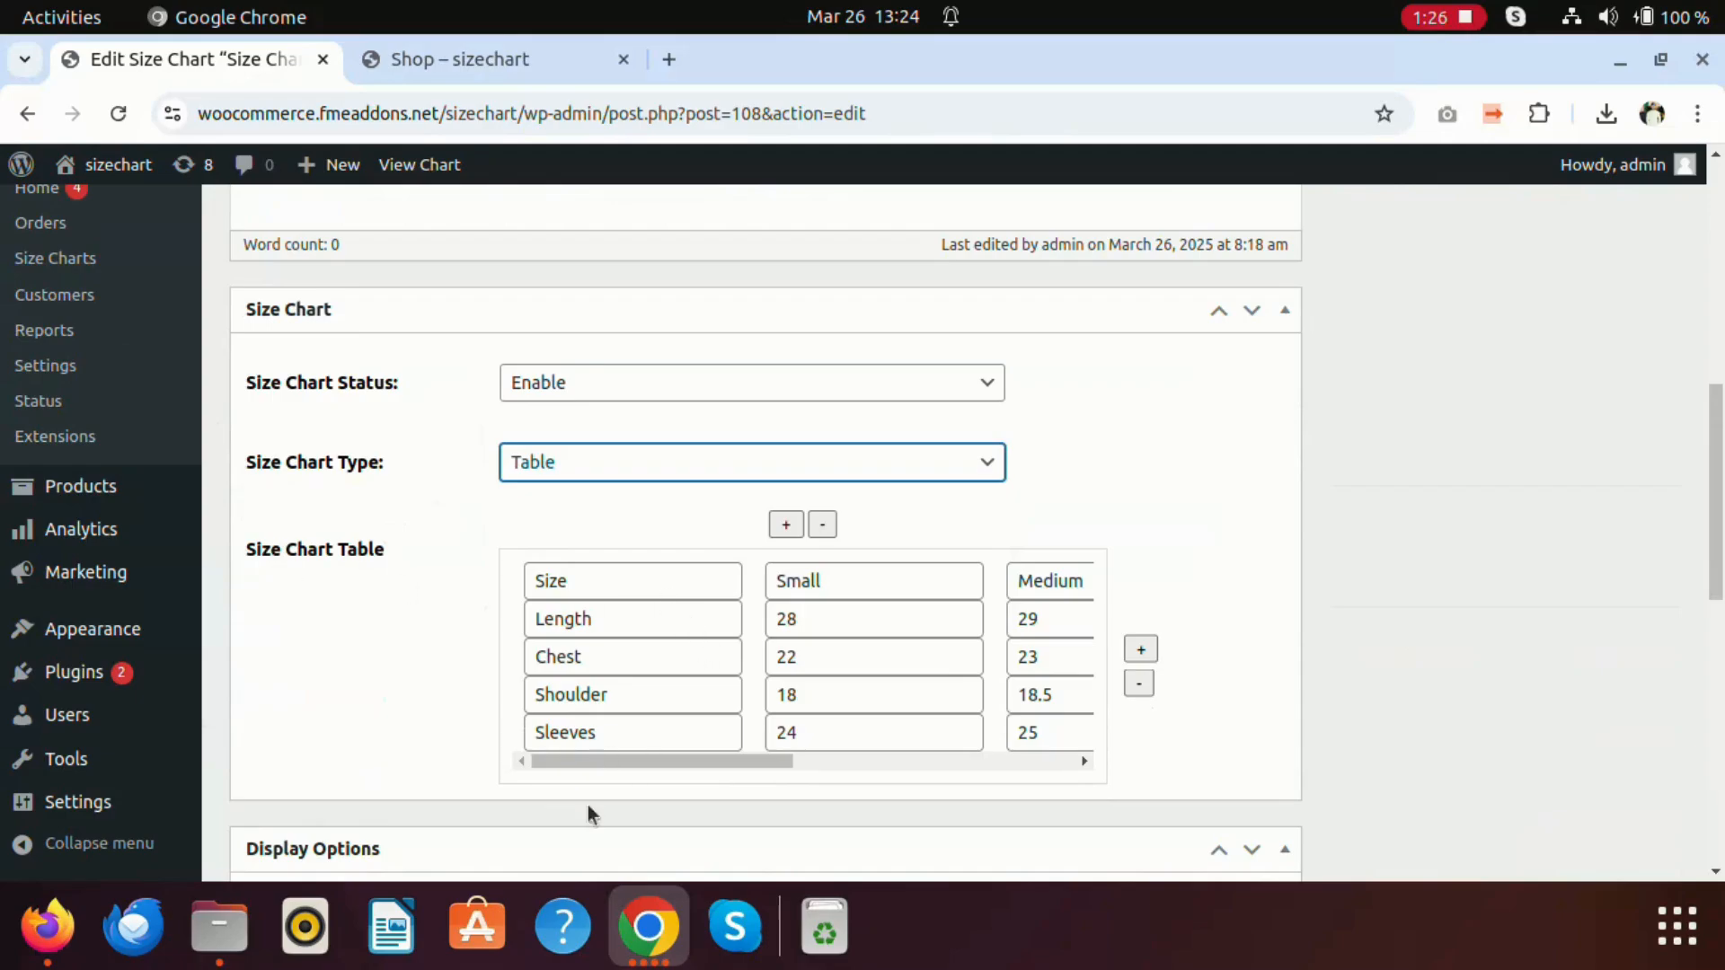
Add a blank column at the end of the size chart table and remove it, and do the same with a blank row.
left_click_drag(639, 762, 1423, 763)
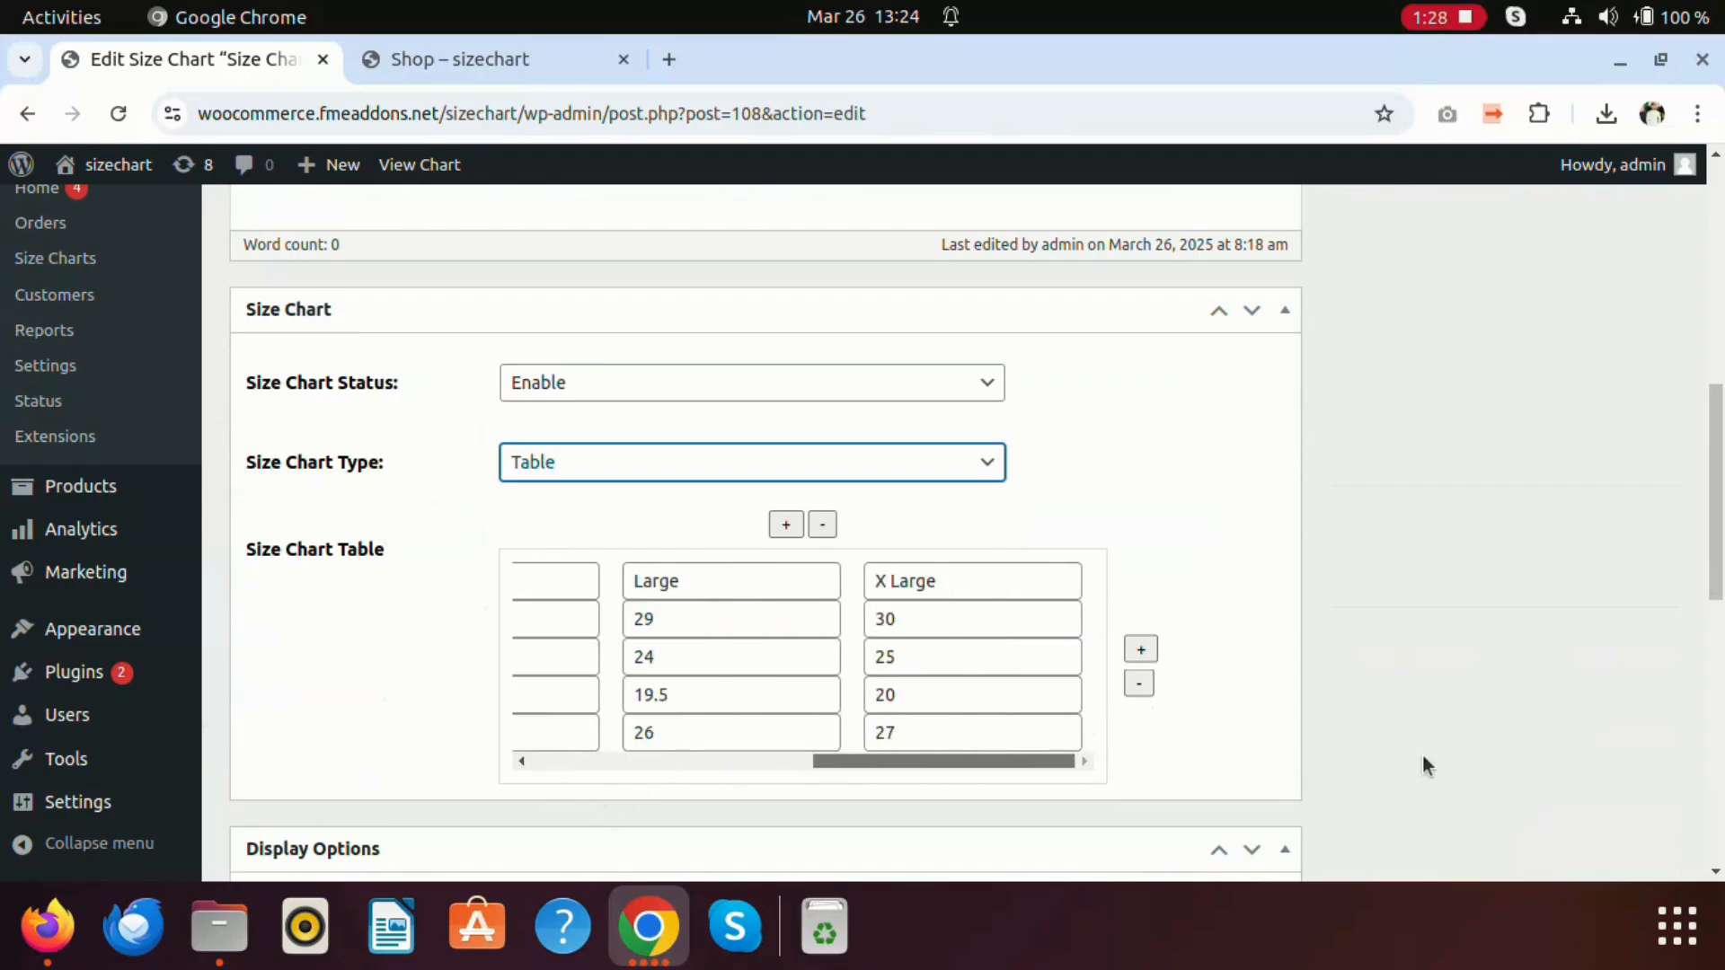
left_click_drag(927, 766, 983, 758)
left_click(791, 528)
left_click_drag(945, 764, 1053, 733)
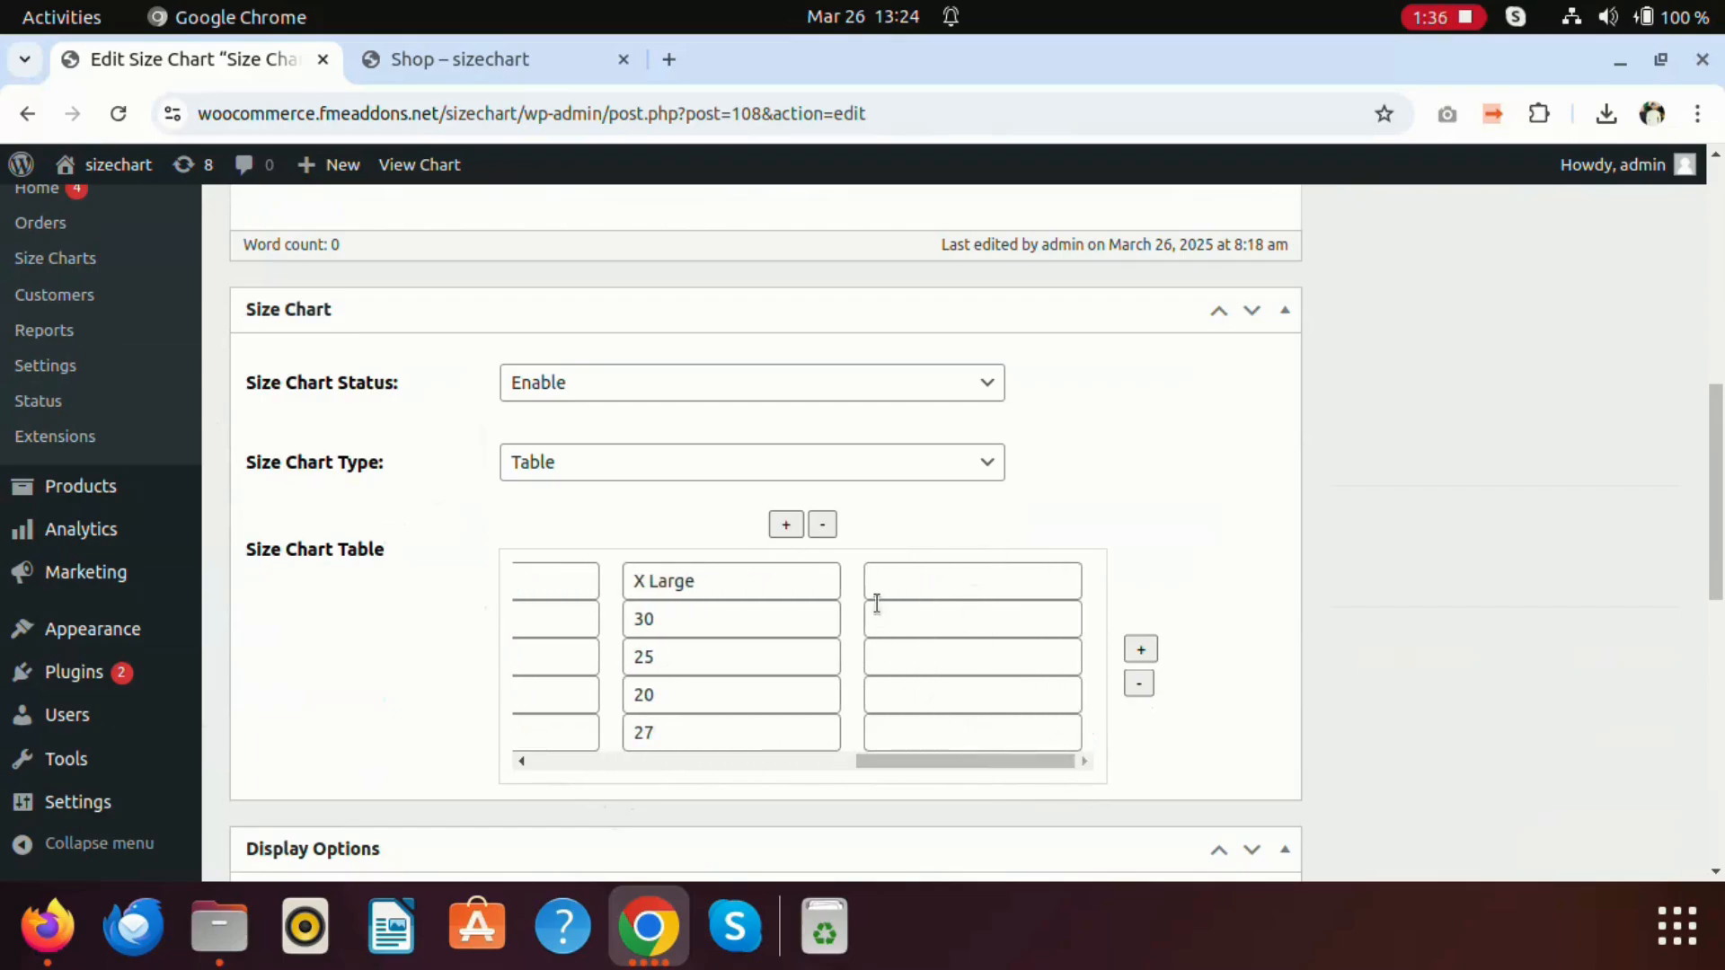
left_click(821, 523)
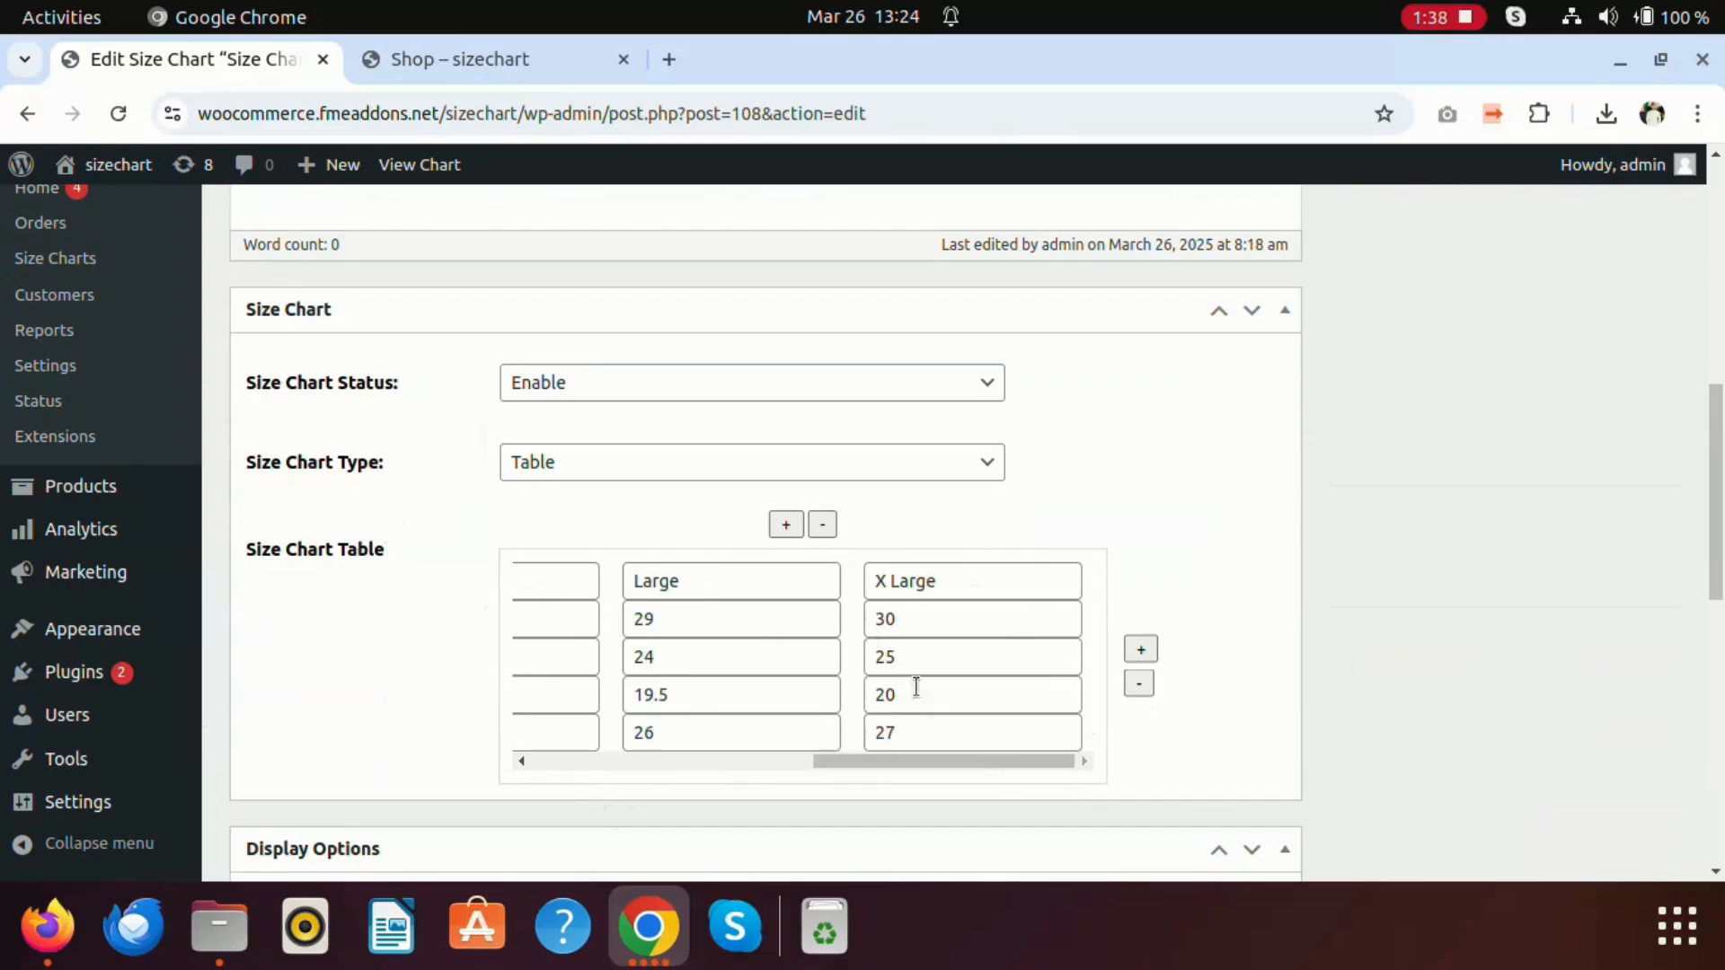
left_click_drag(930, 762, 621, 770)
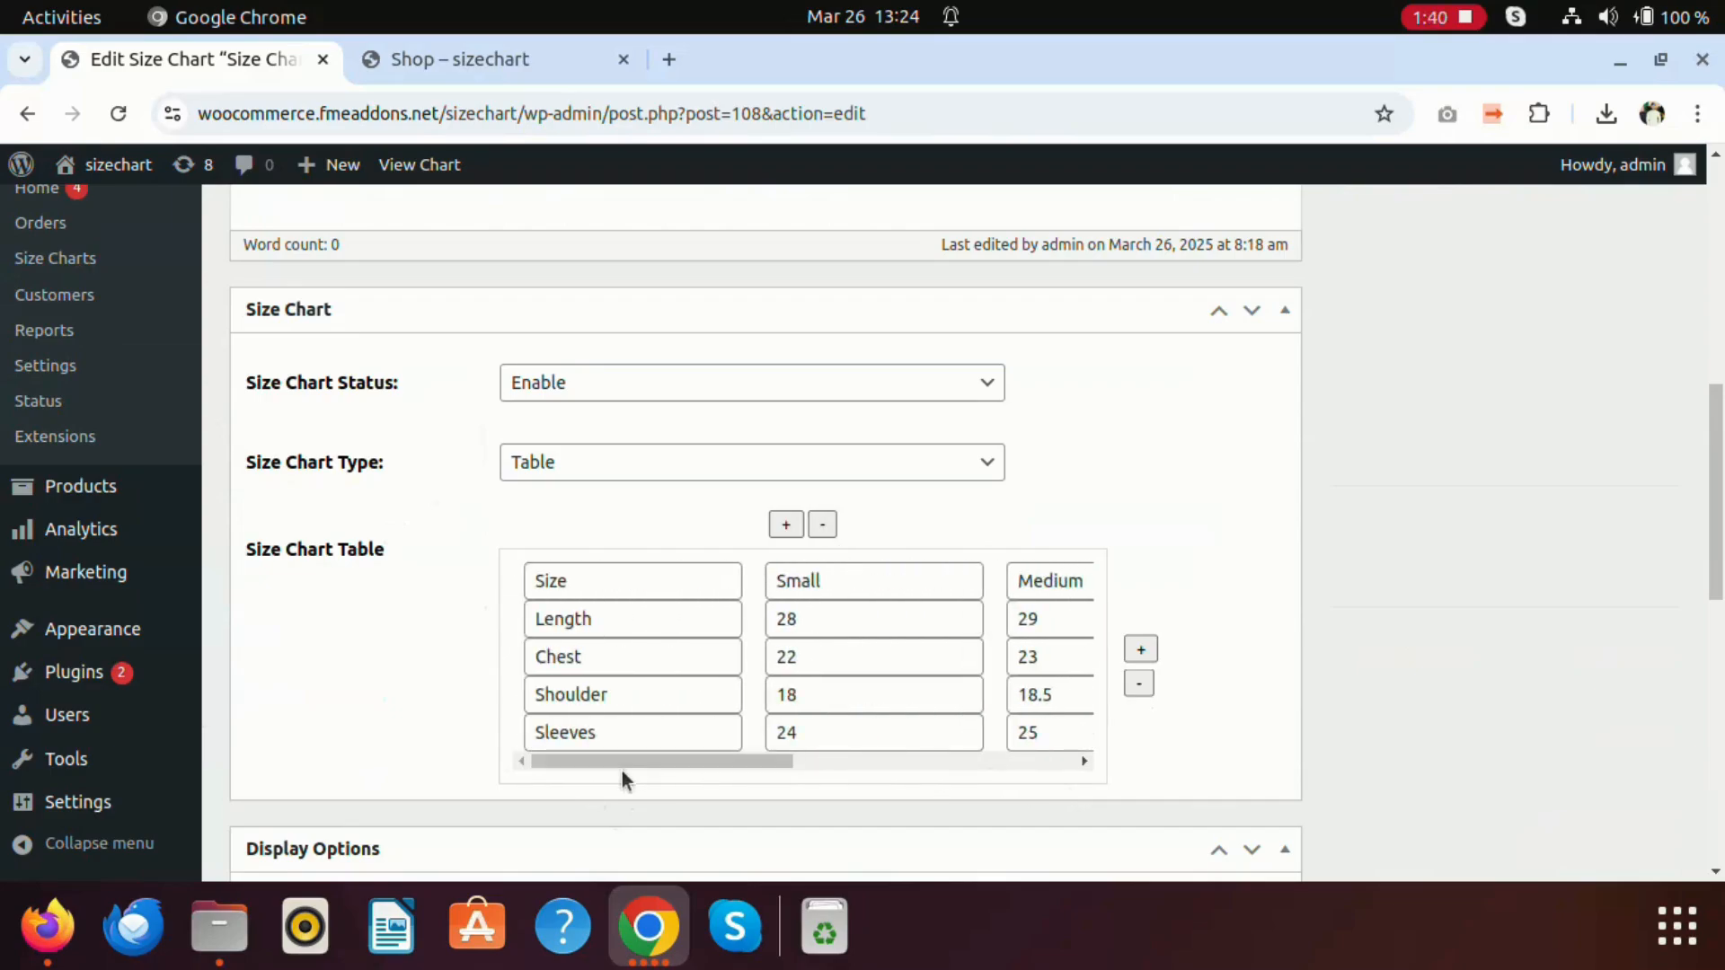
left_click(1141, 648)
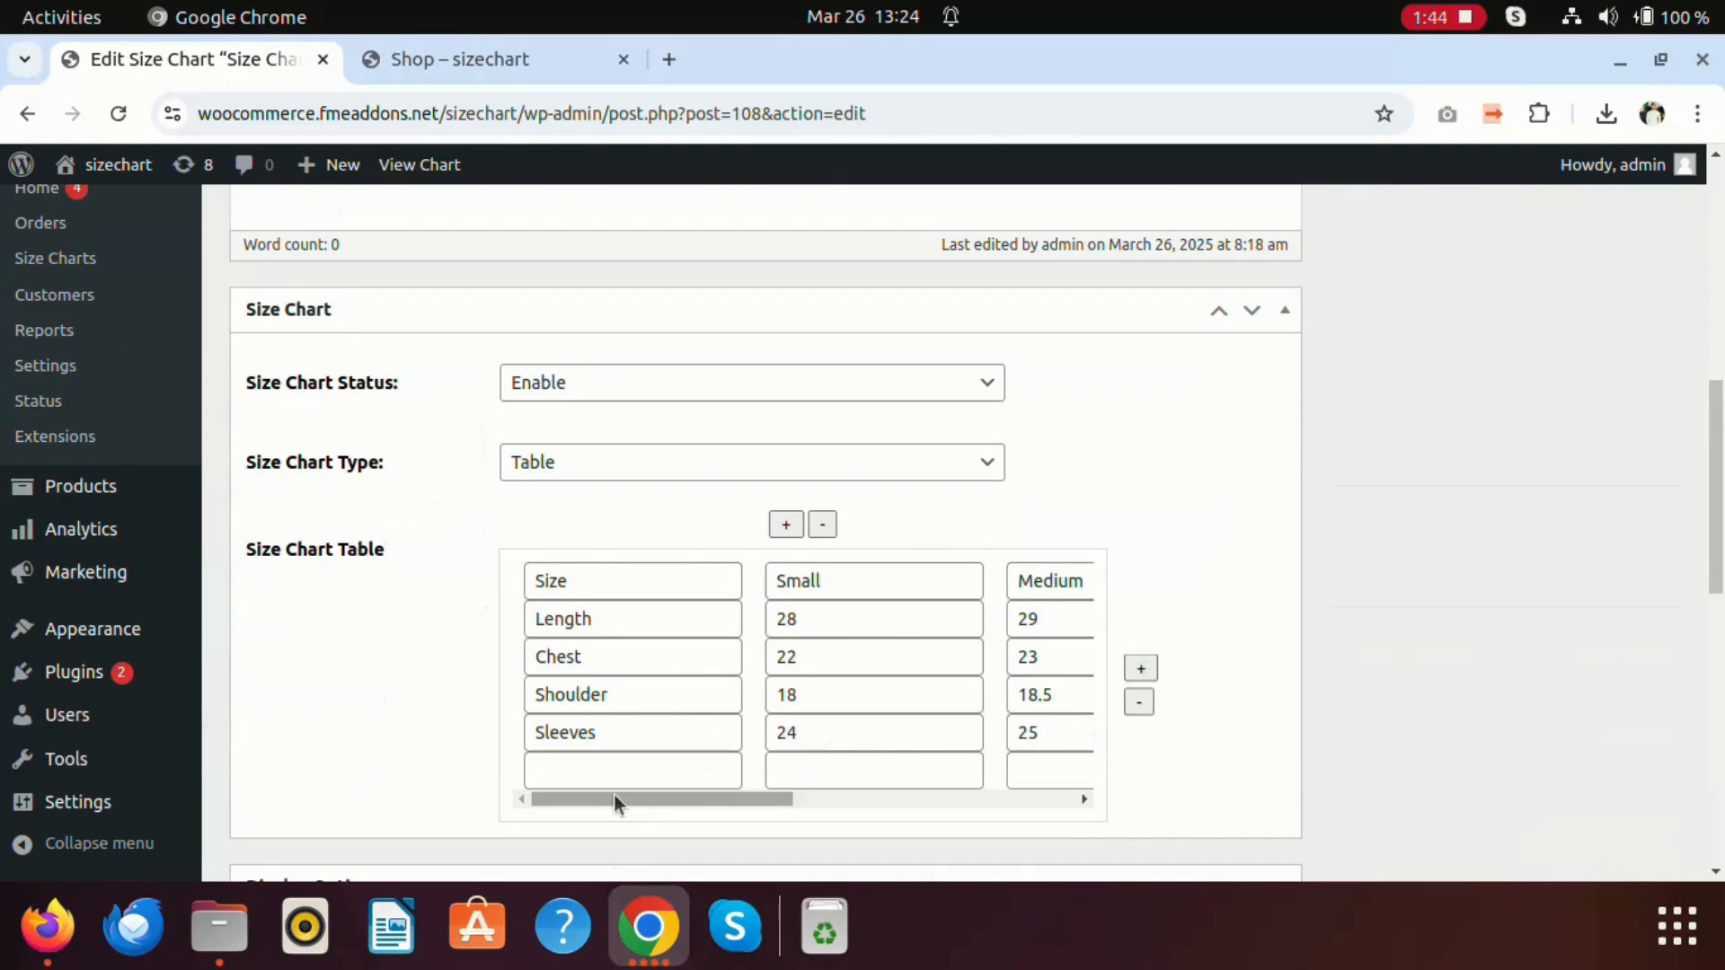
left_click(1137, 703)
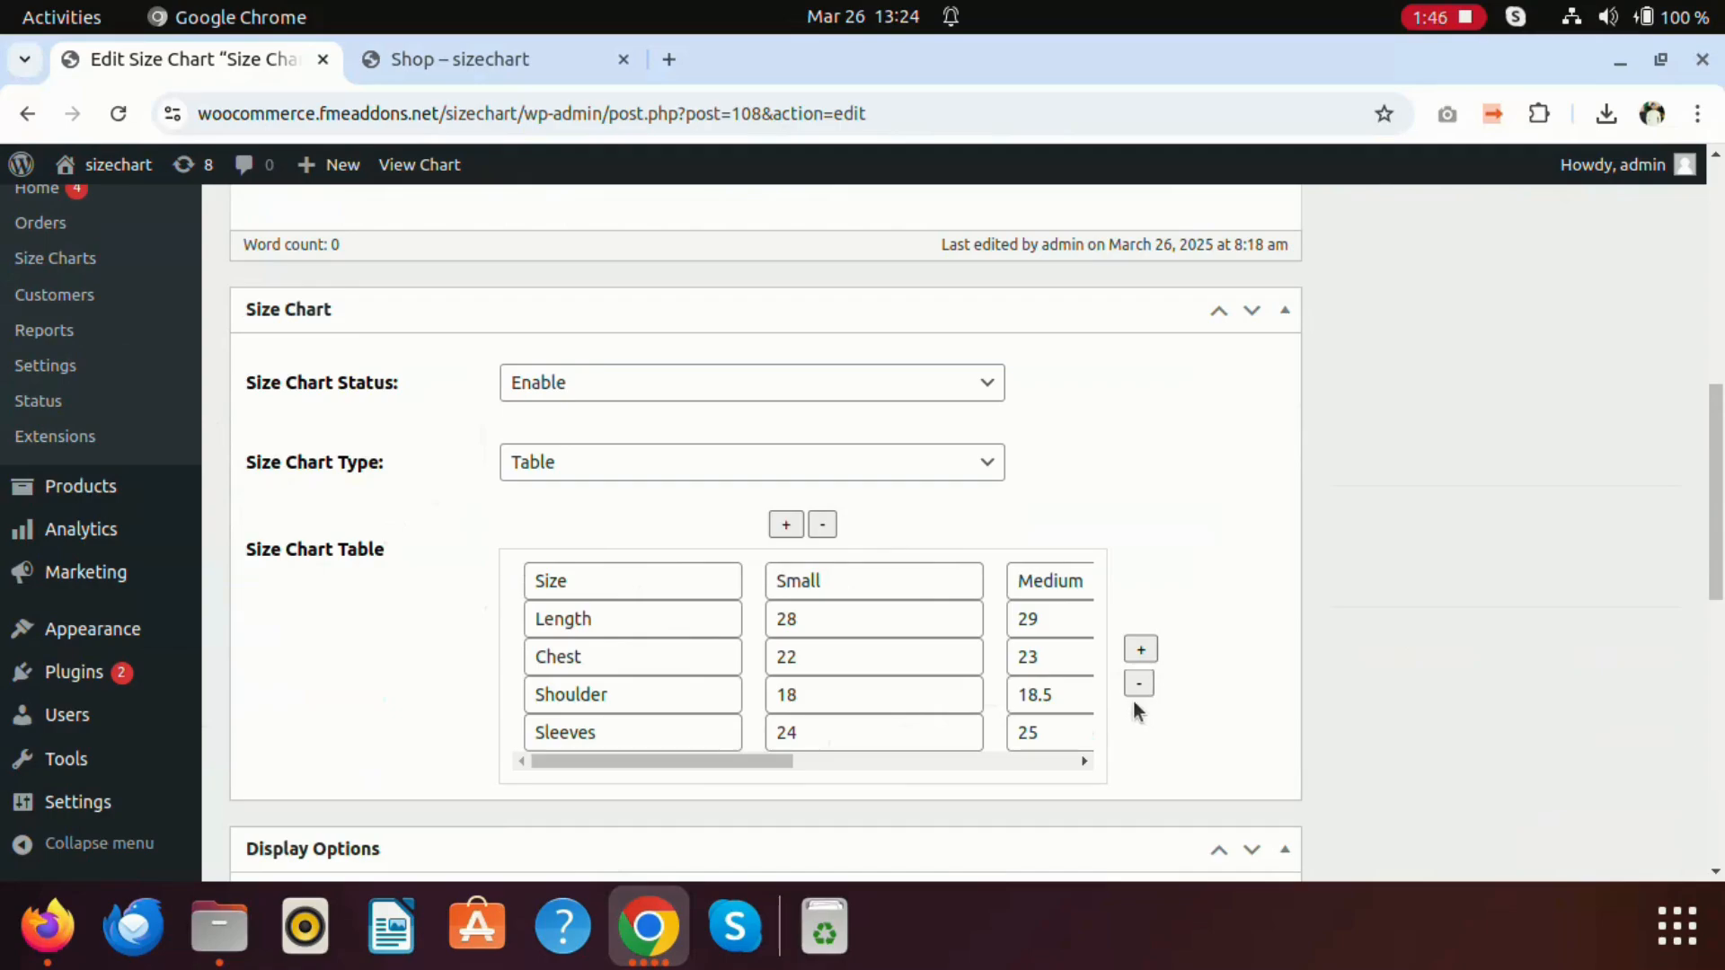
Review the display methods offered in the chart's Display Options section.
scroll(493, 719, "down", 3)
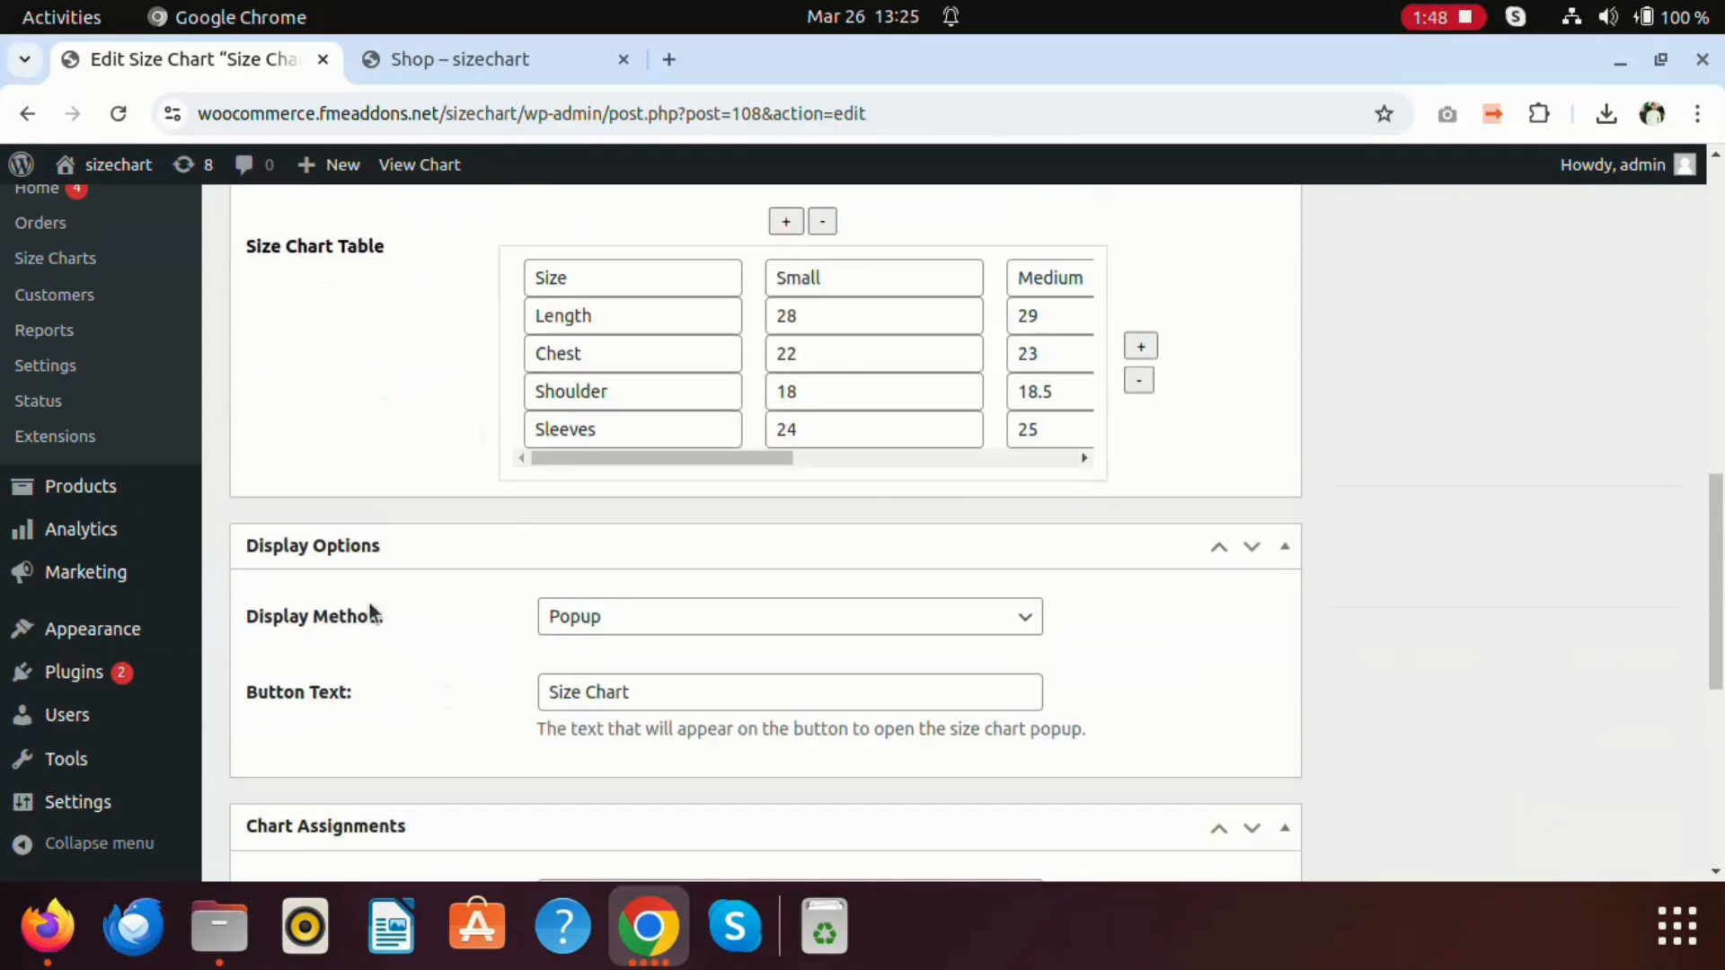
left_click(570, 617)
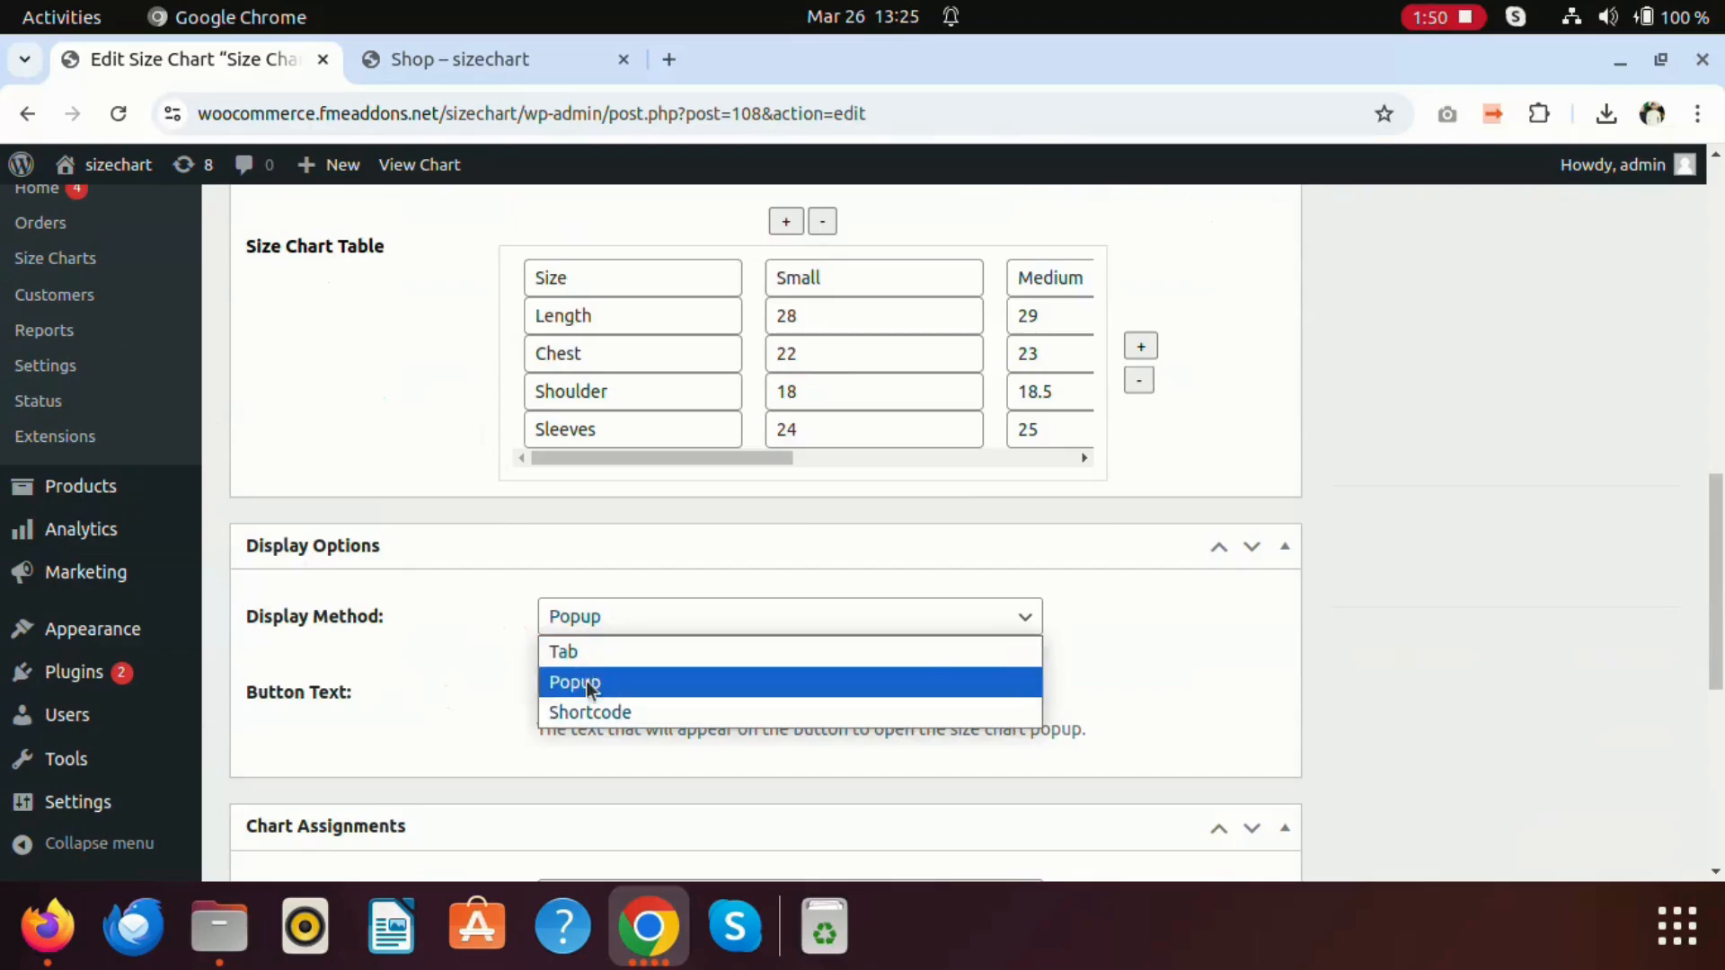
left_click(474, 631)
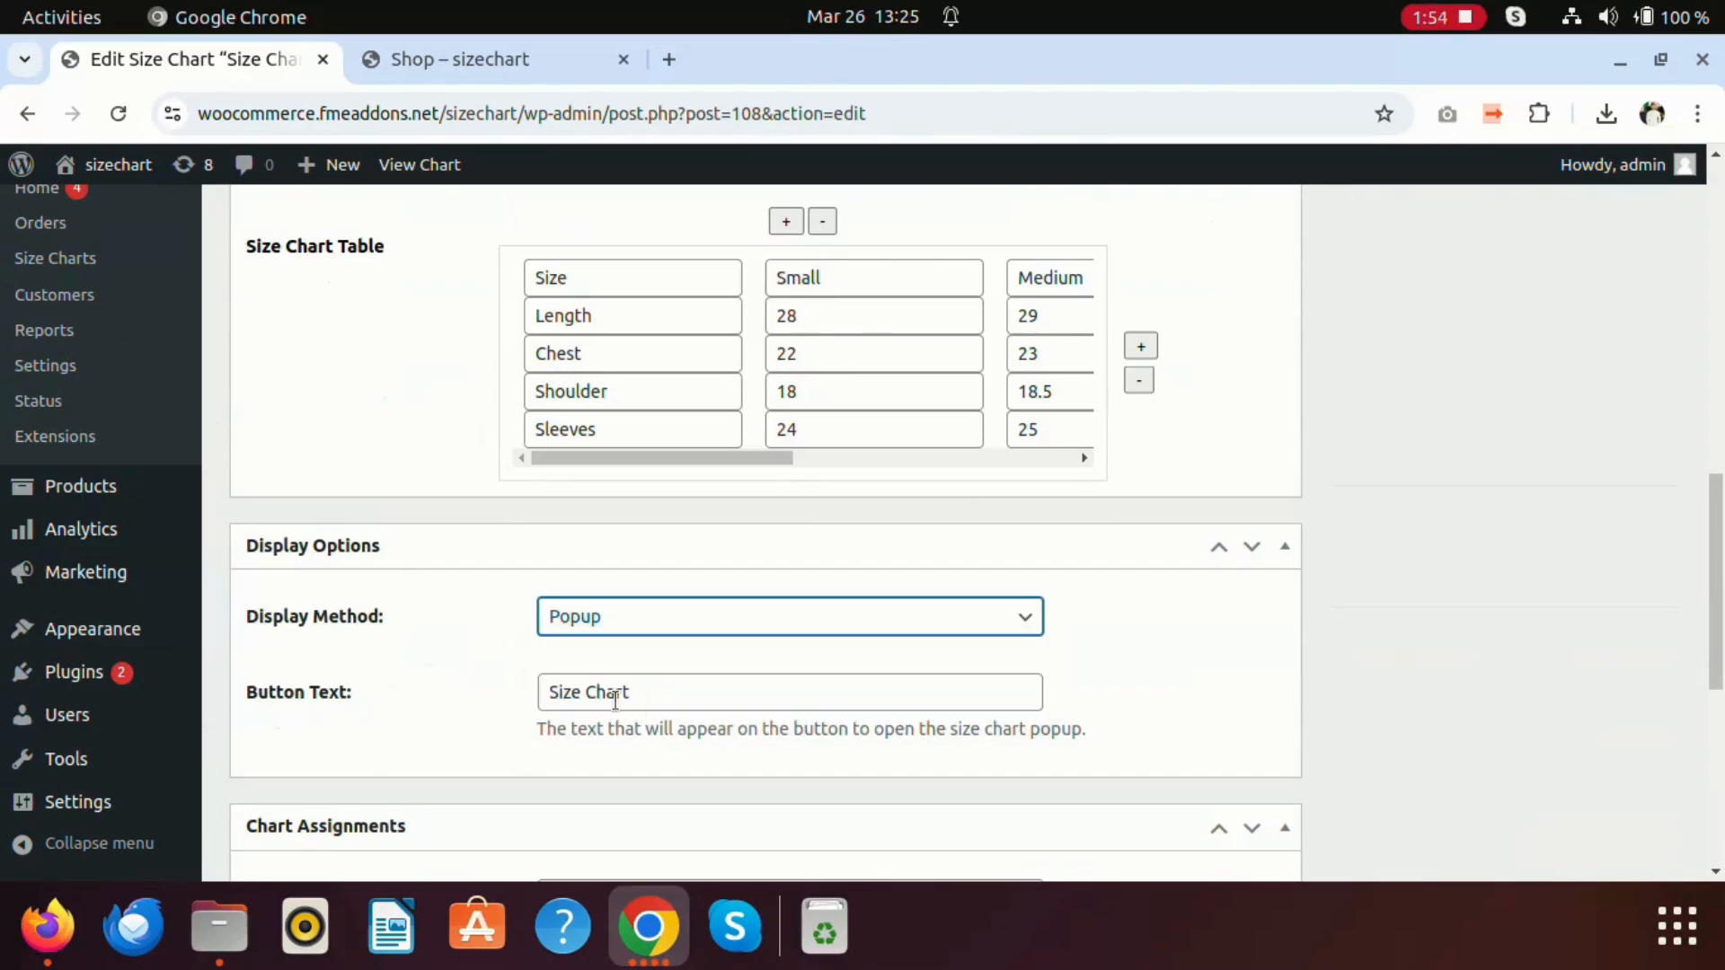
Review the user type choices in Chart Assignments and search the user roles for "cust" without adding a role.
scroll(476, 682, "down", 3)
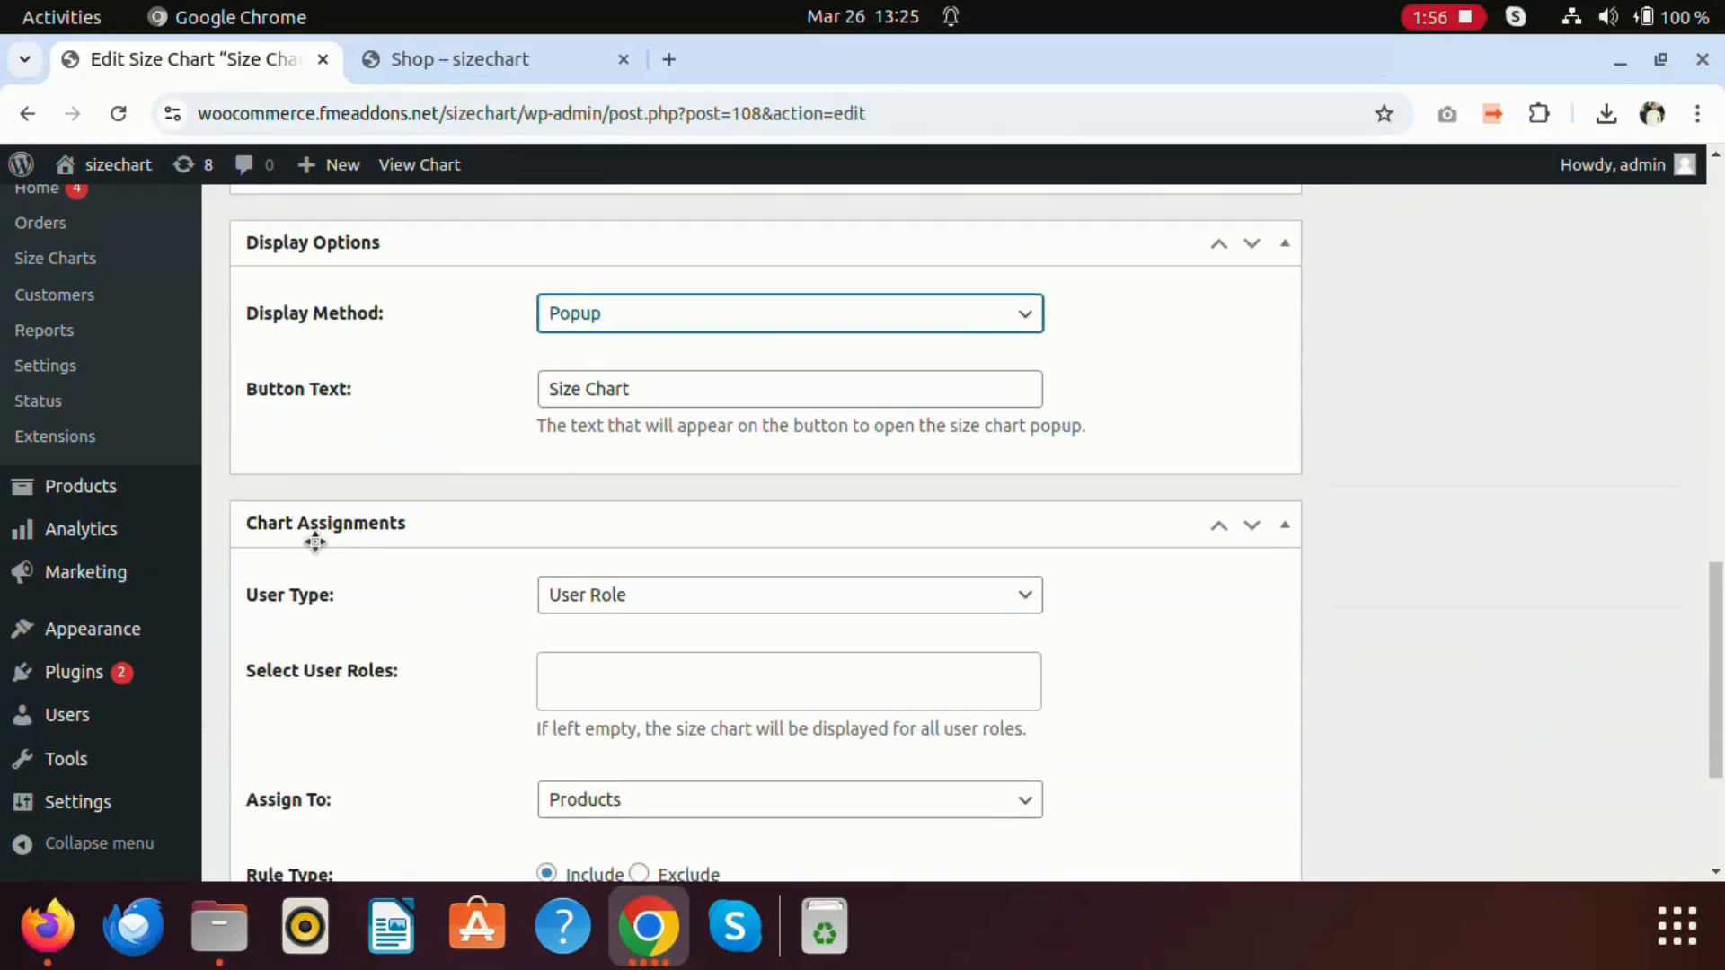
left_click(582, 595)
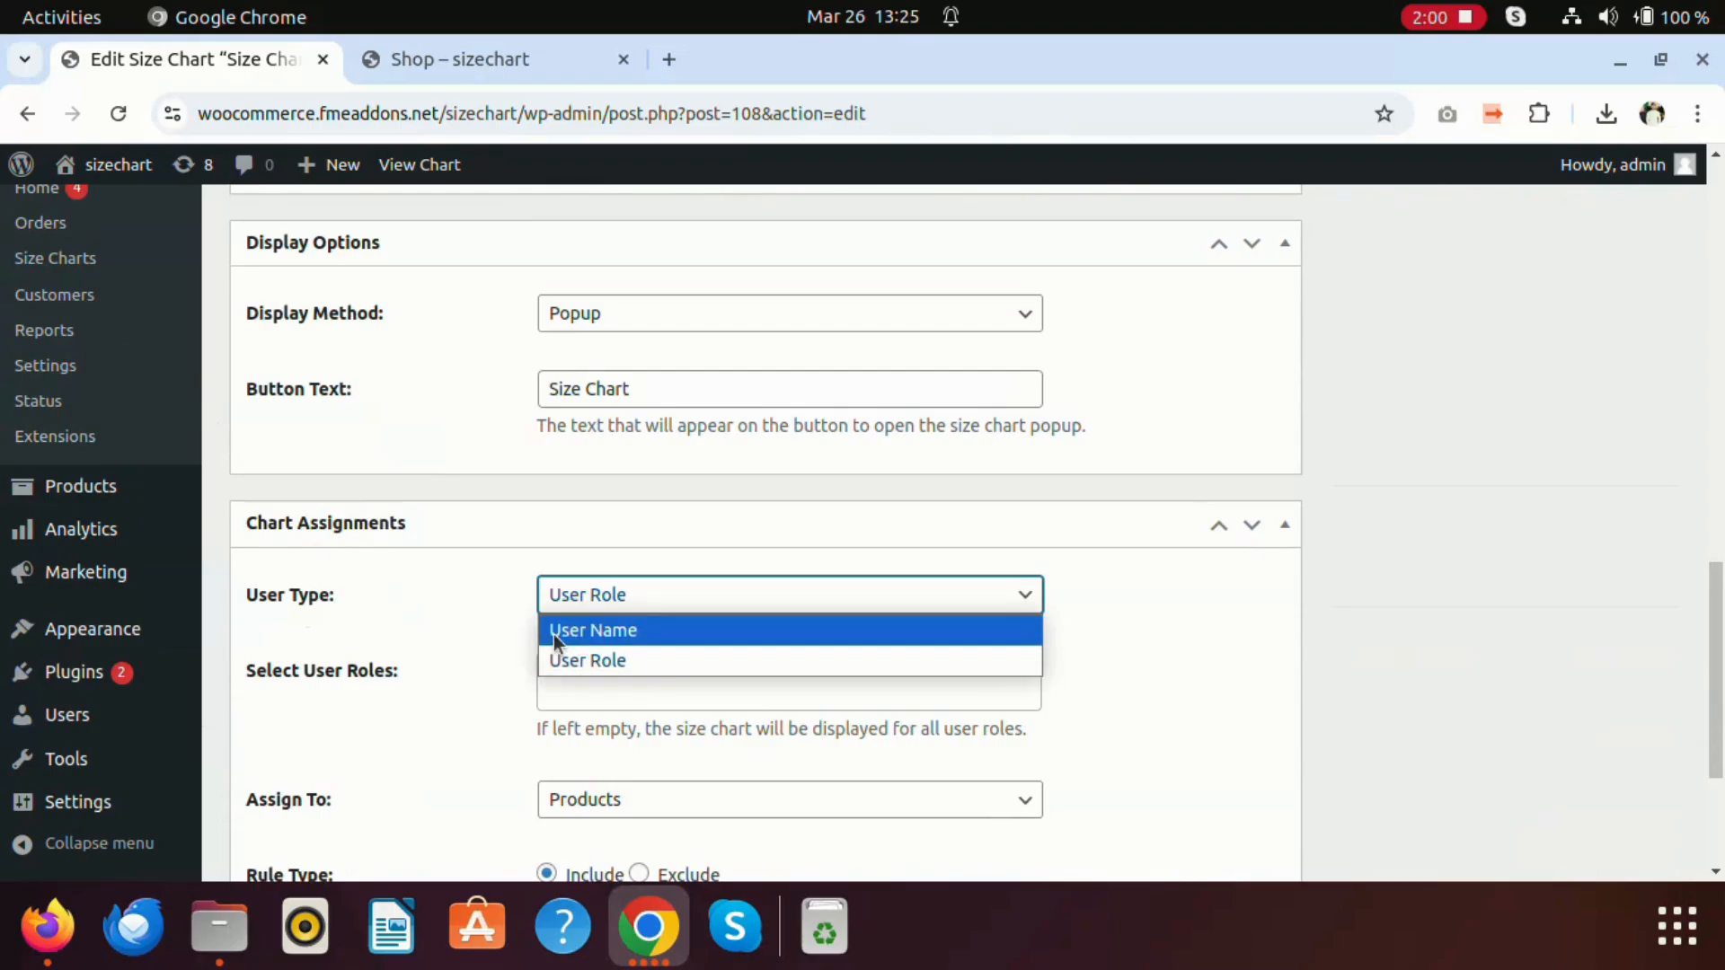
left_click(521, 623)
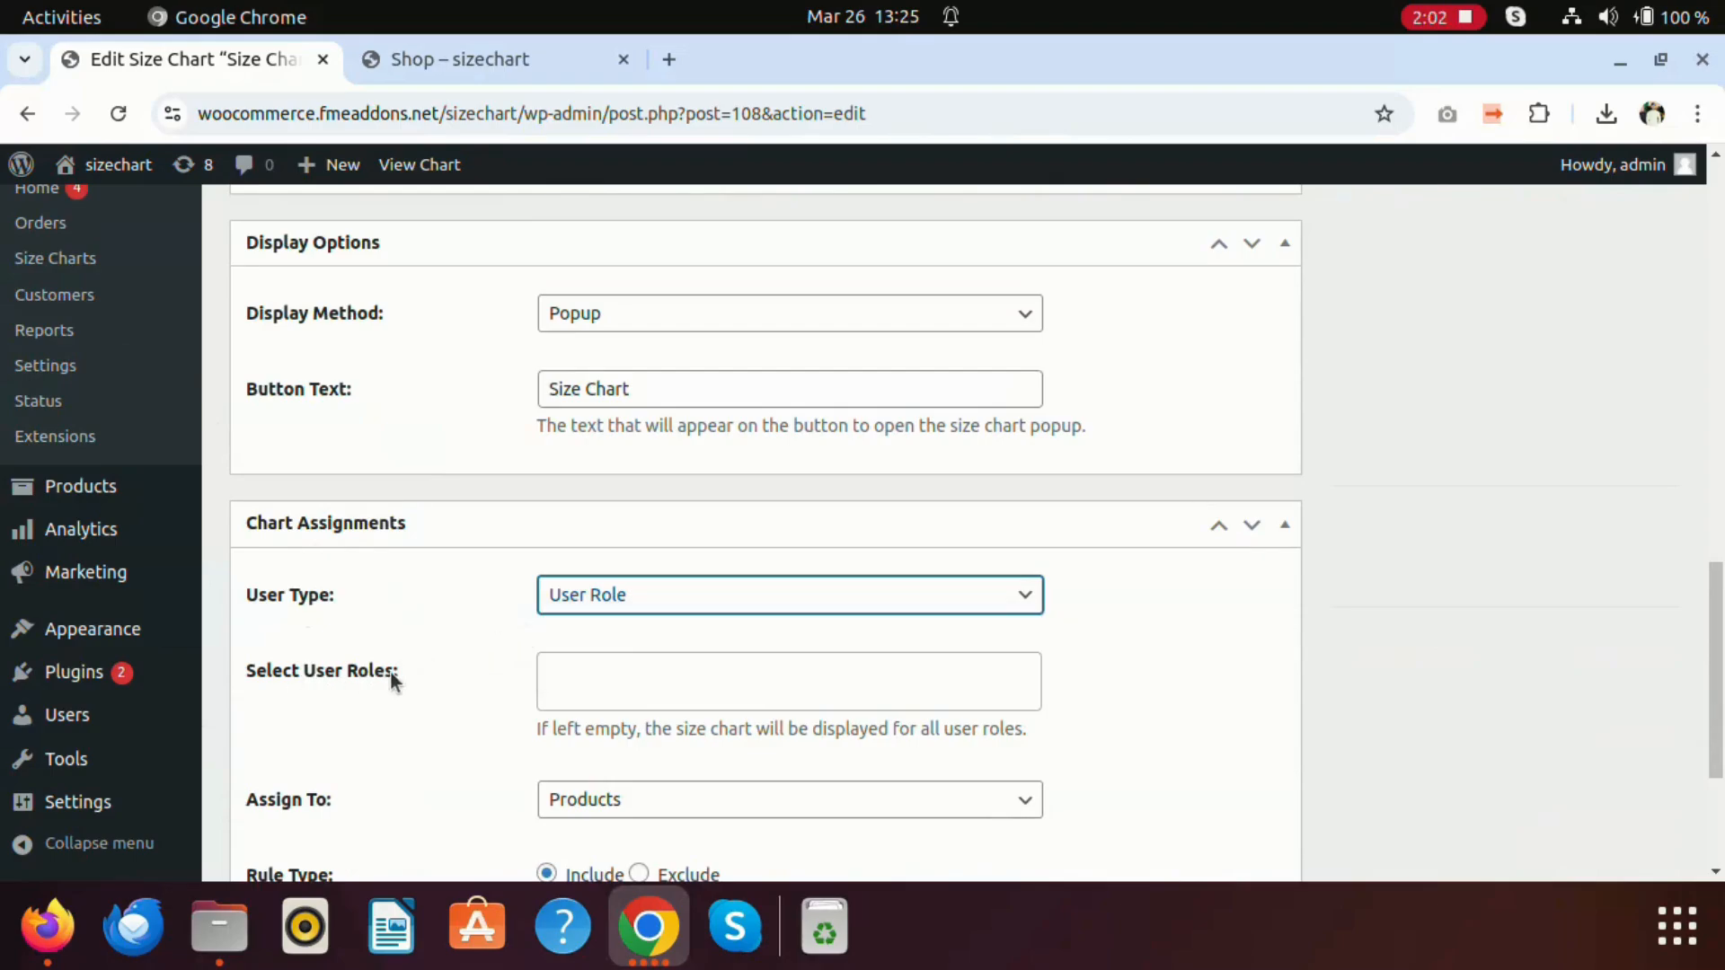
left_click(548, 679)
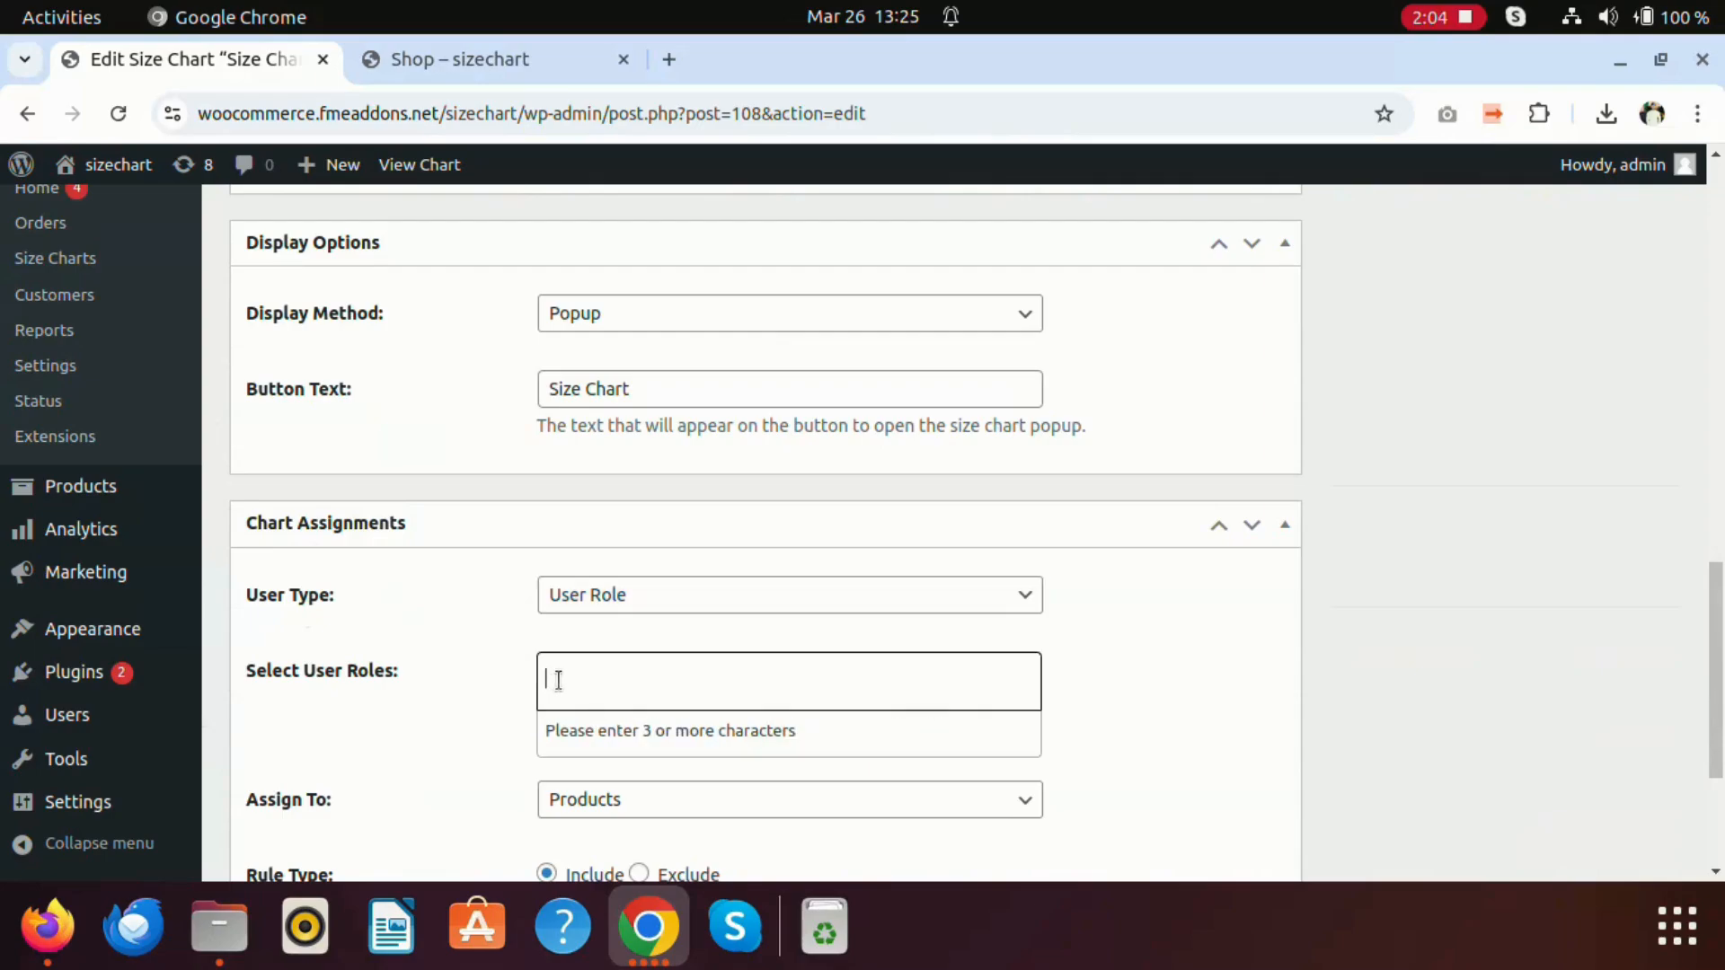
type("cust")
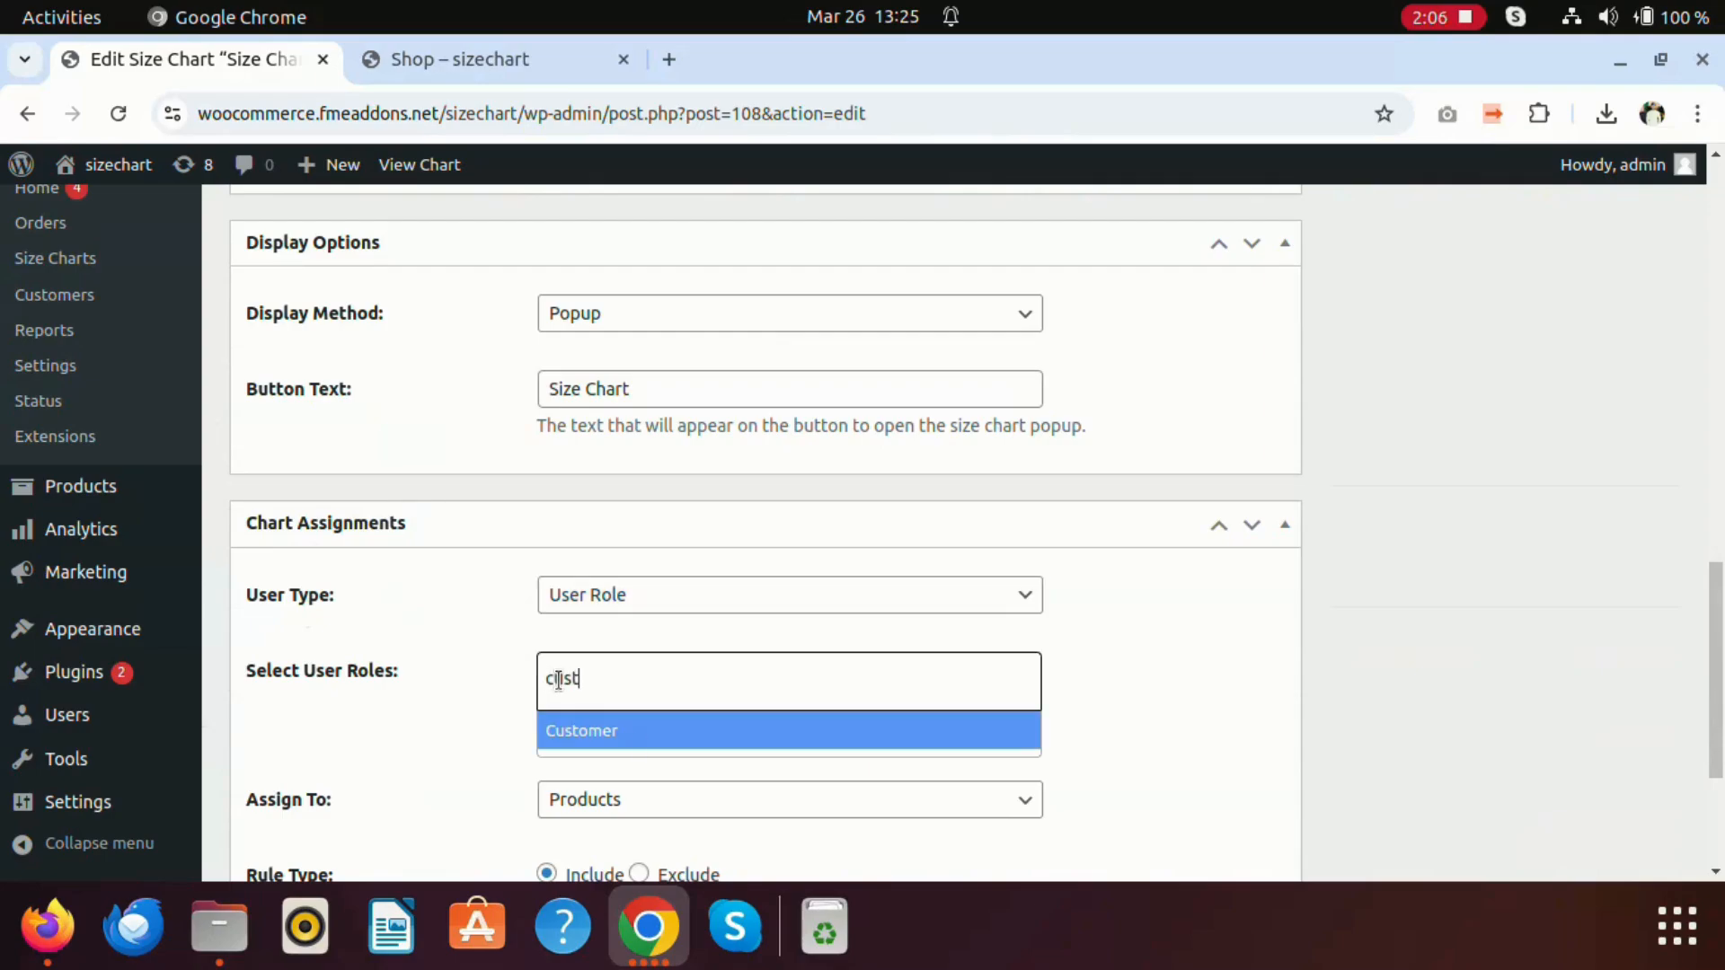
left_click(456, 687)
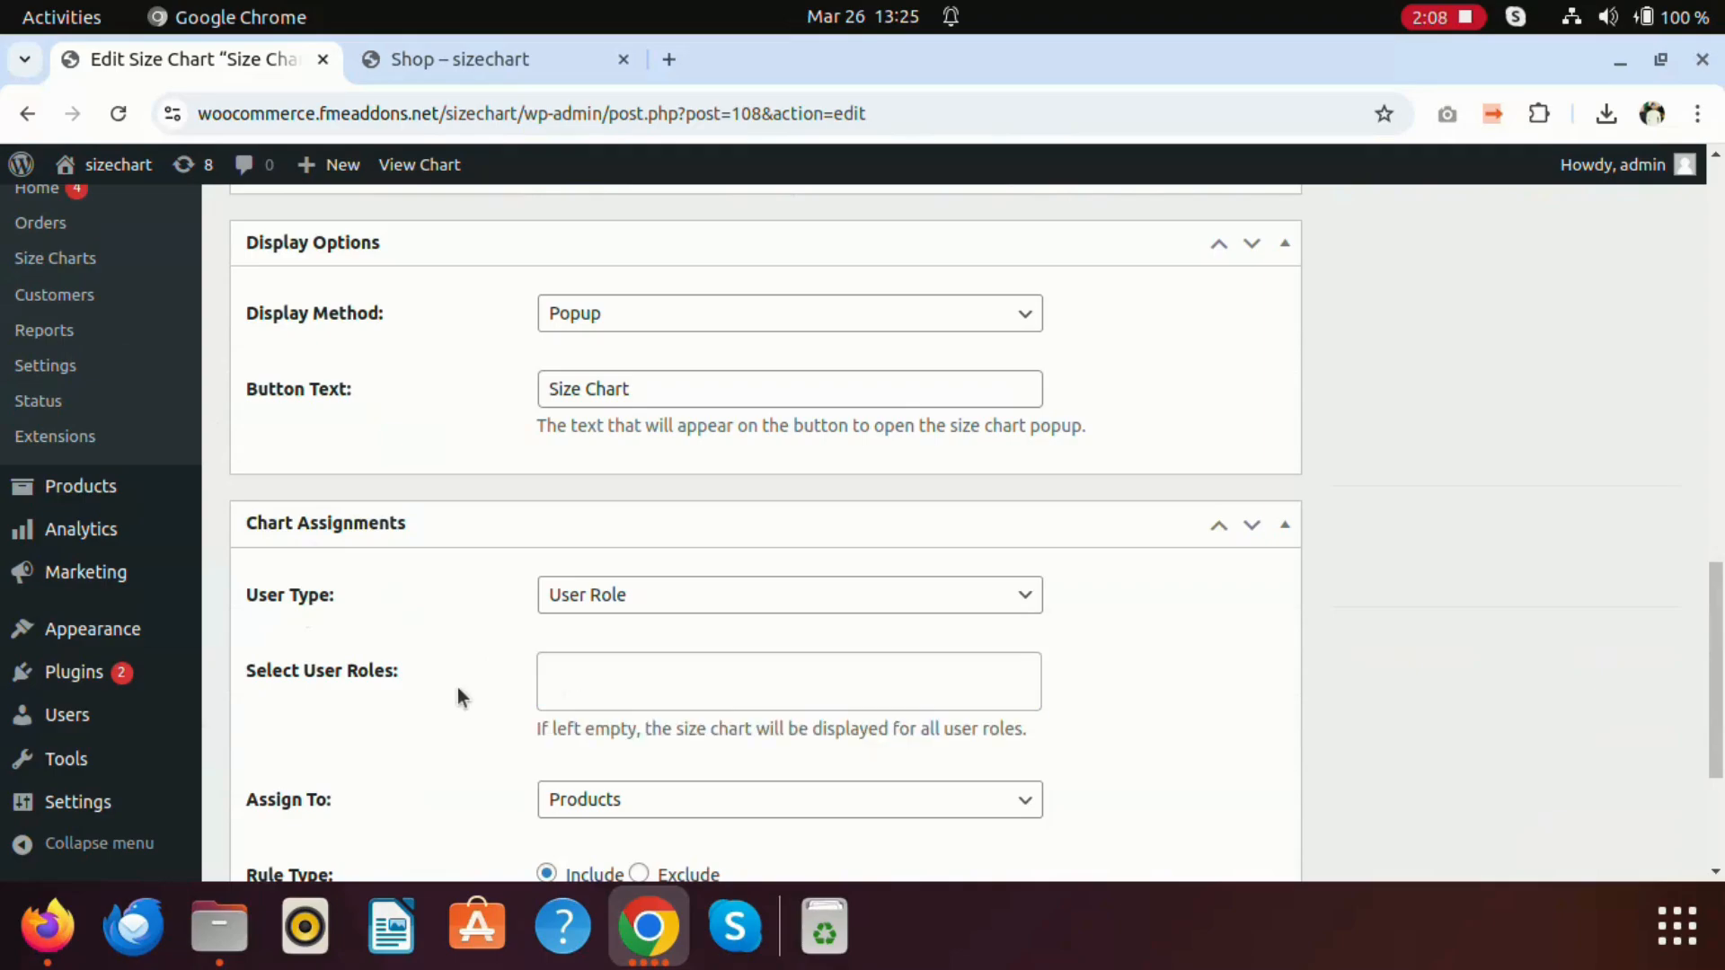
Review the Assign To choices, the rule type and the selected products in Chart Assignments.
scroll(454, 650, "down", 3)
left_click(636, 658)
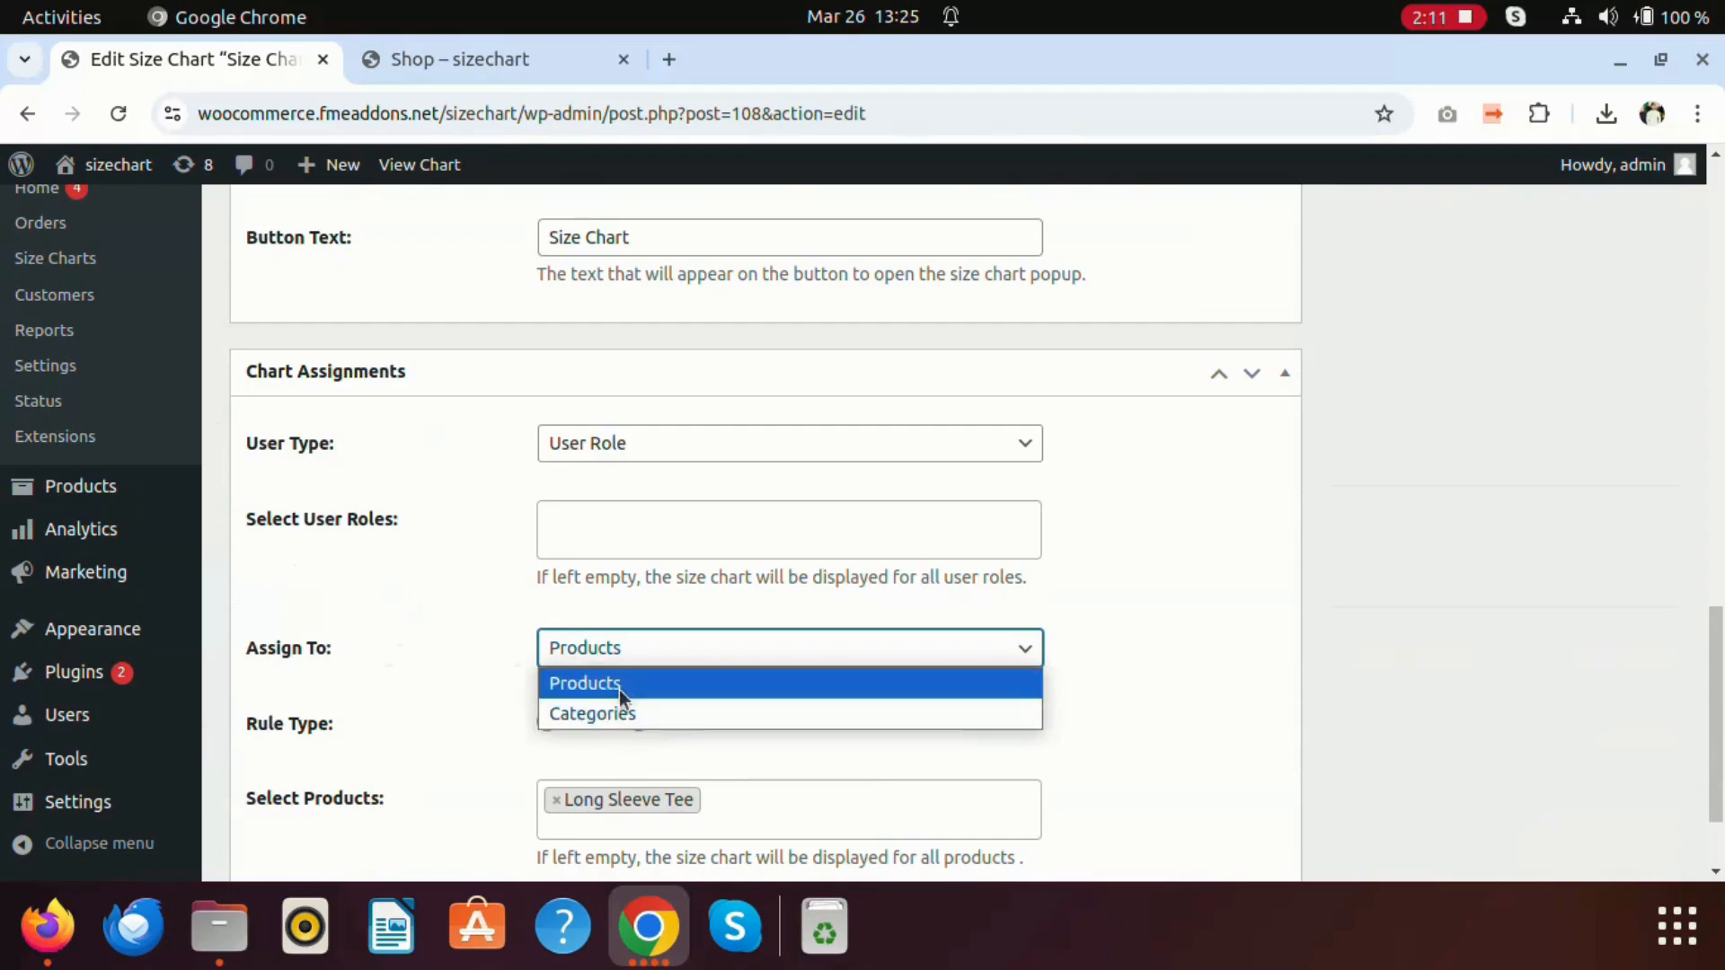
left_click(489, 684)
scroll(489, 685, "down", 2)
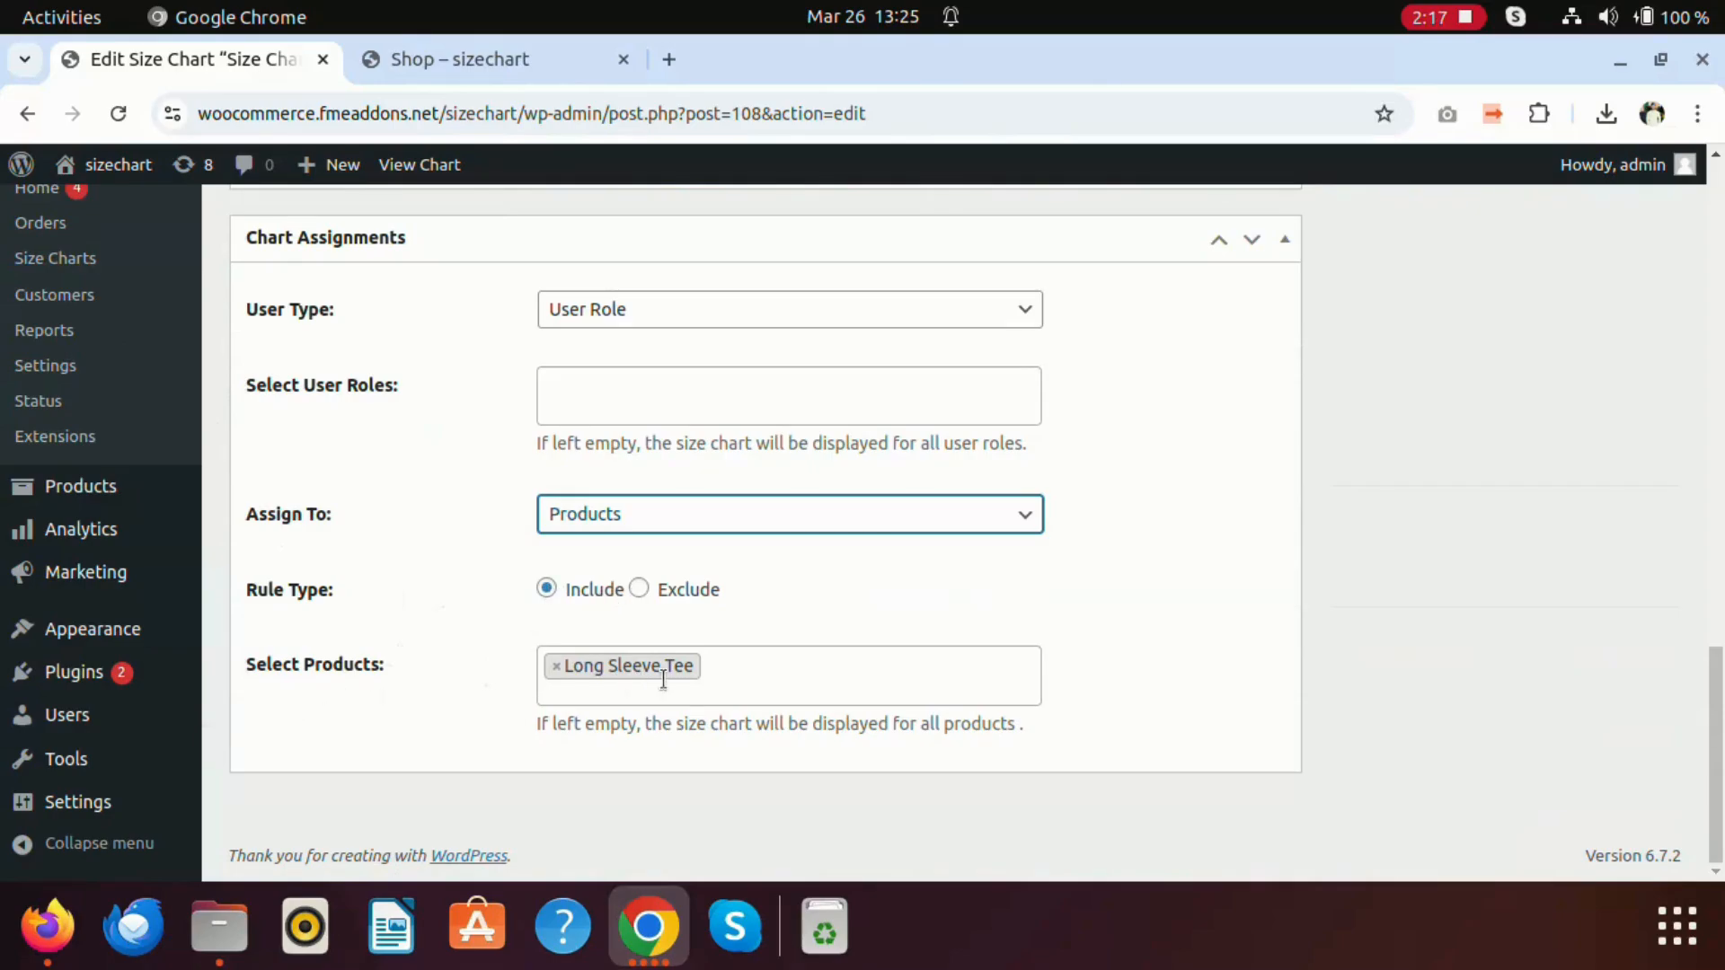
Search the chart's product selection for "polo" and clear the search text without adding a product.
left_click(750, 675)
type("polo")
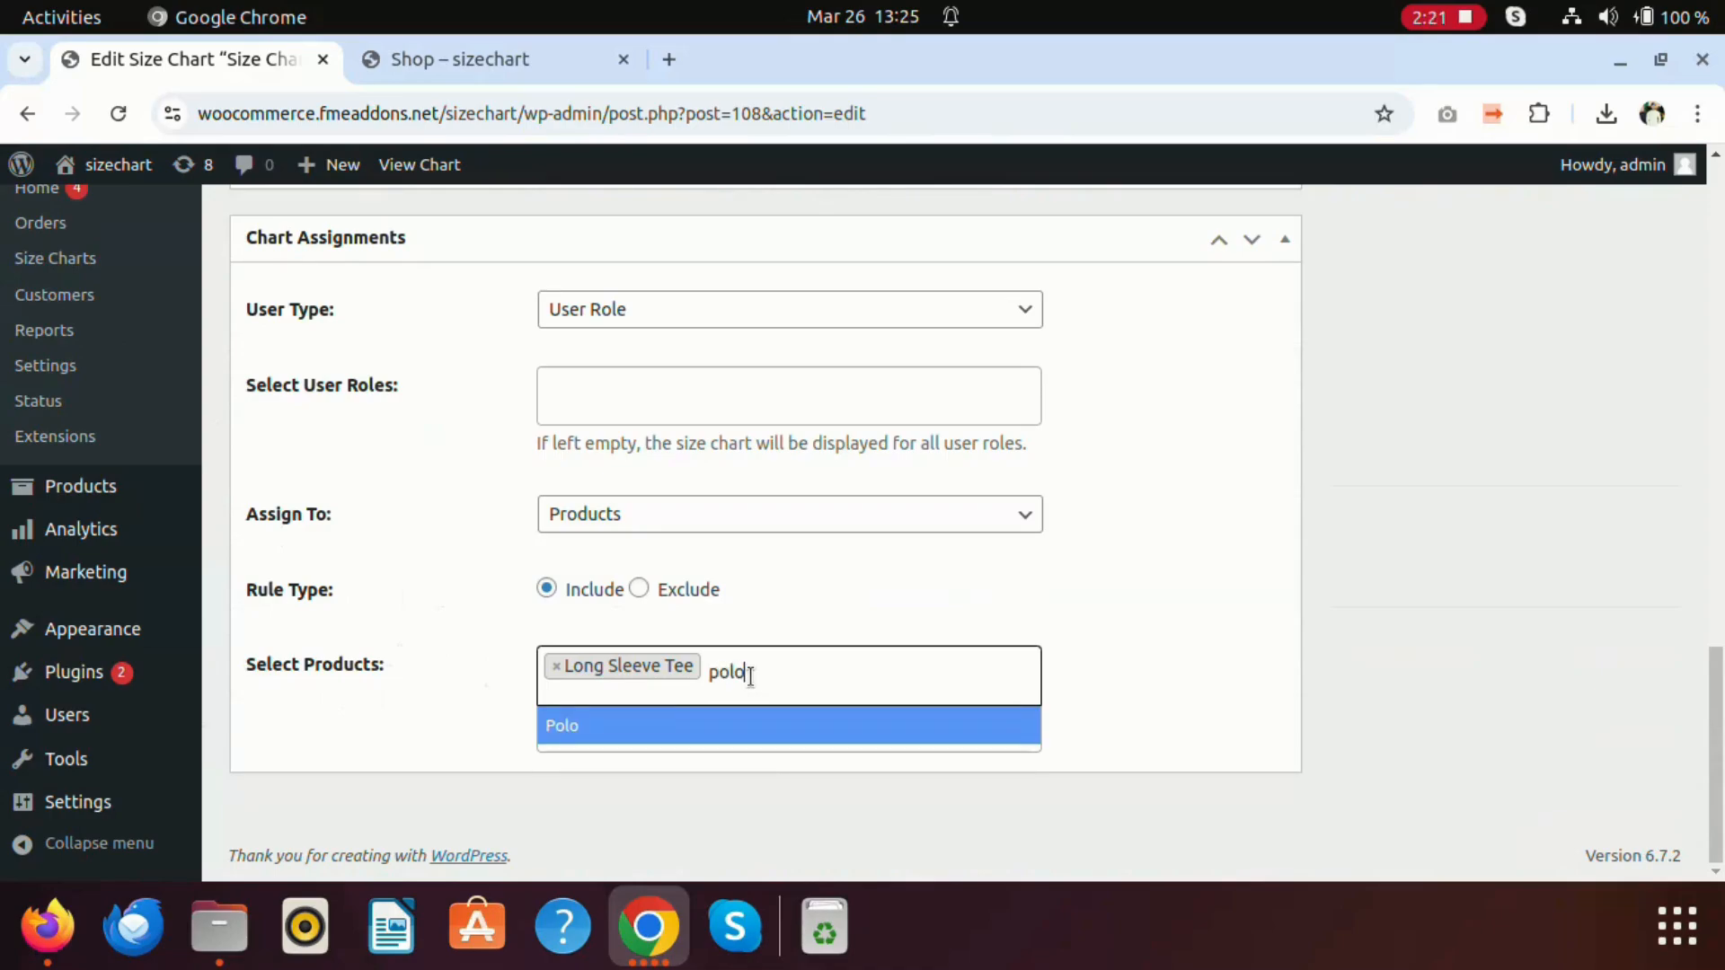
key("BackSpace")
key("BackSpace")
key("BackSpace")
key("BackSpace")
left_click(1188, 602)
Leave the size chart editor and return to the list of all size charts.
scroll(1188, 609, "up", 15)
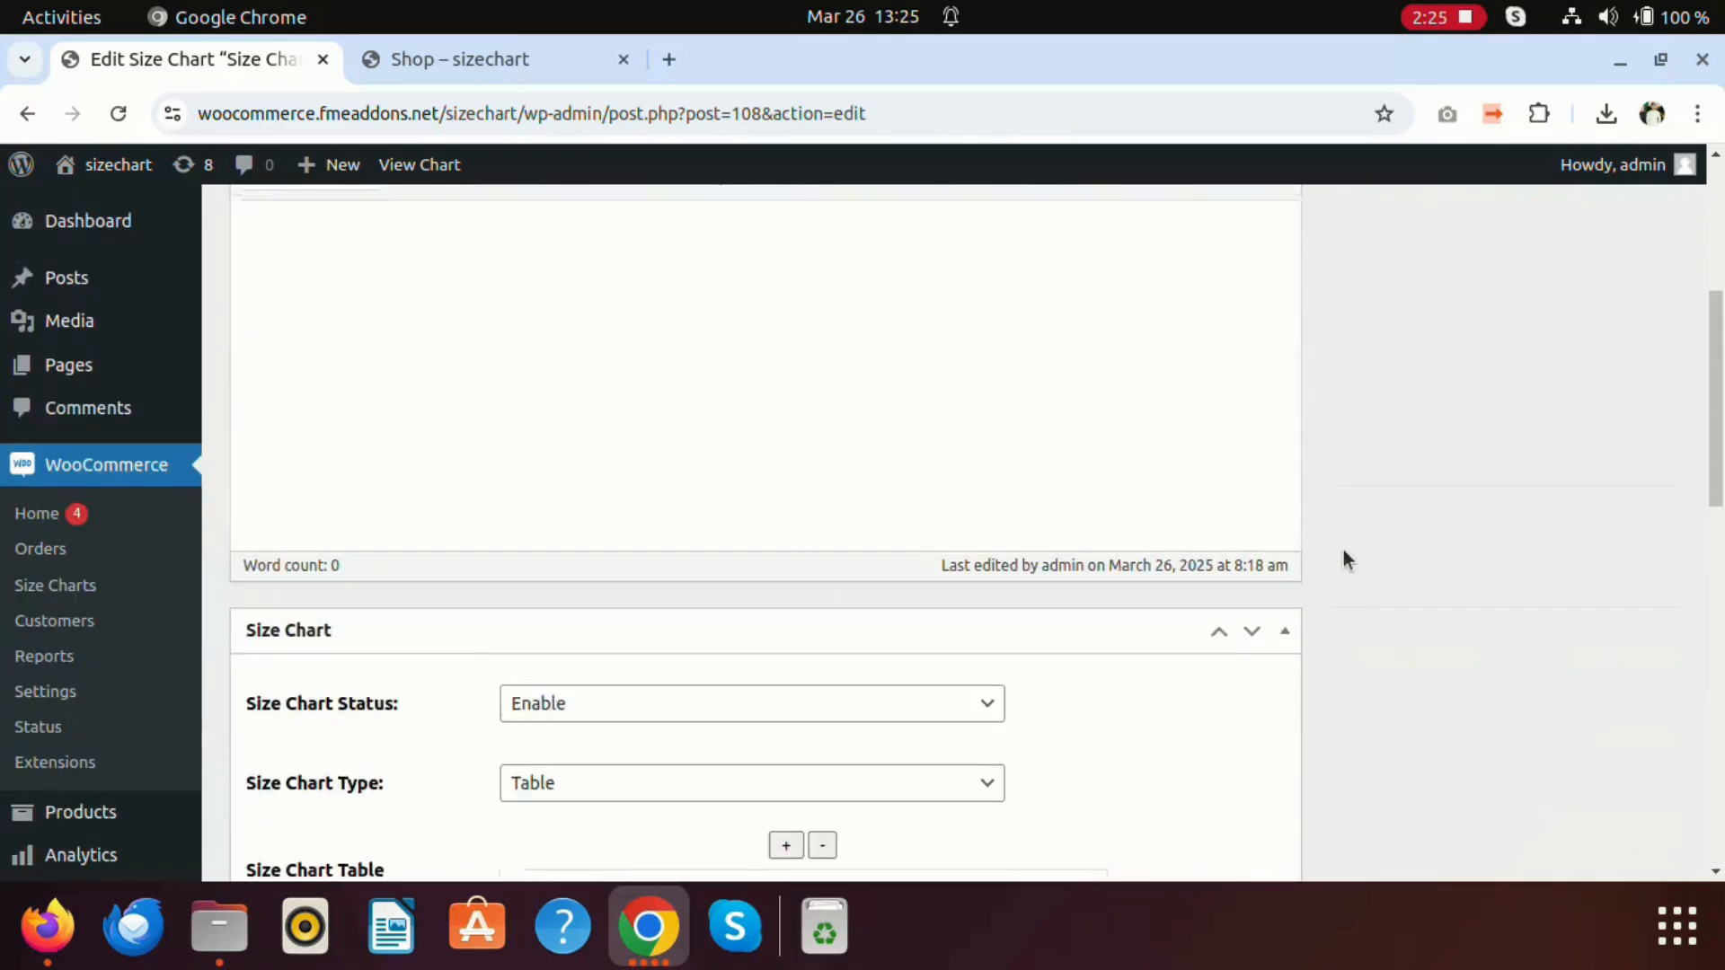
scroll(1487, 477, "up", 5)
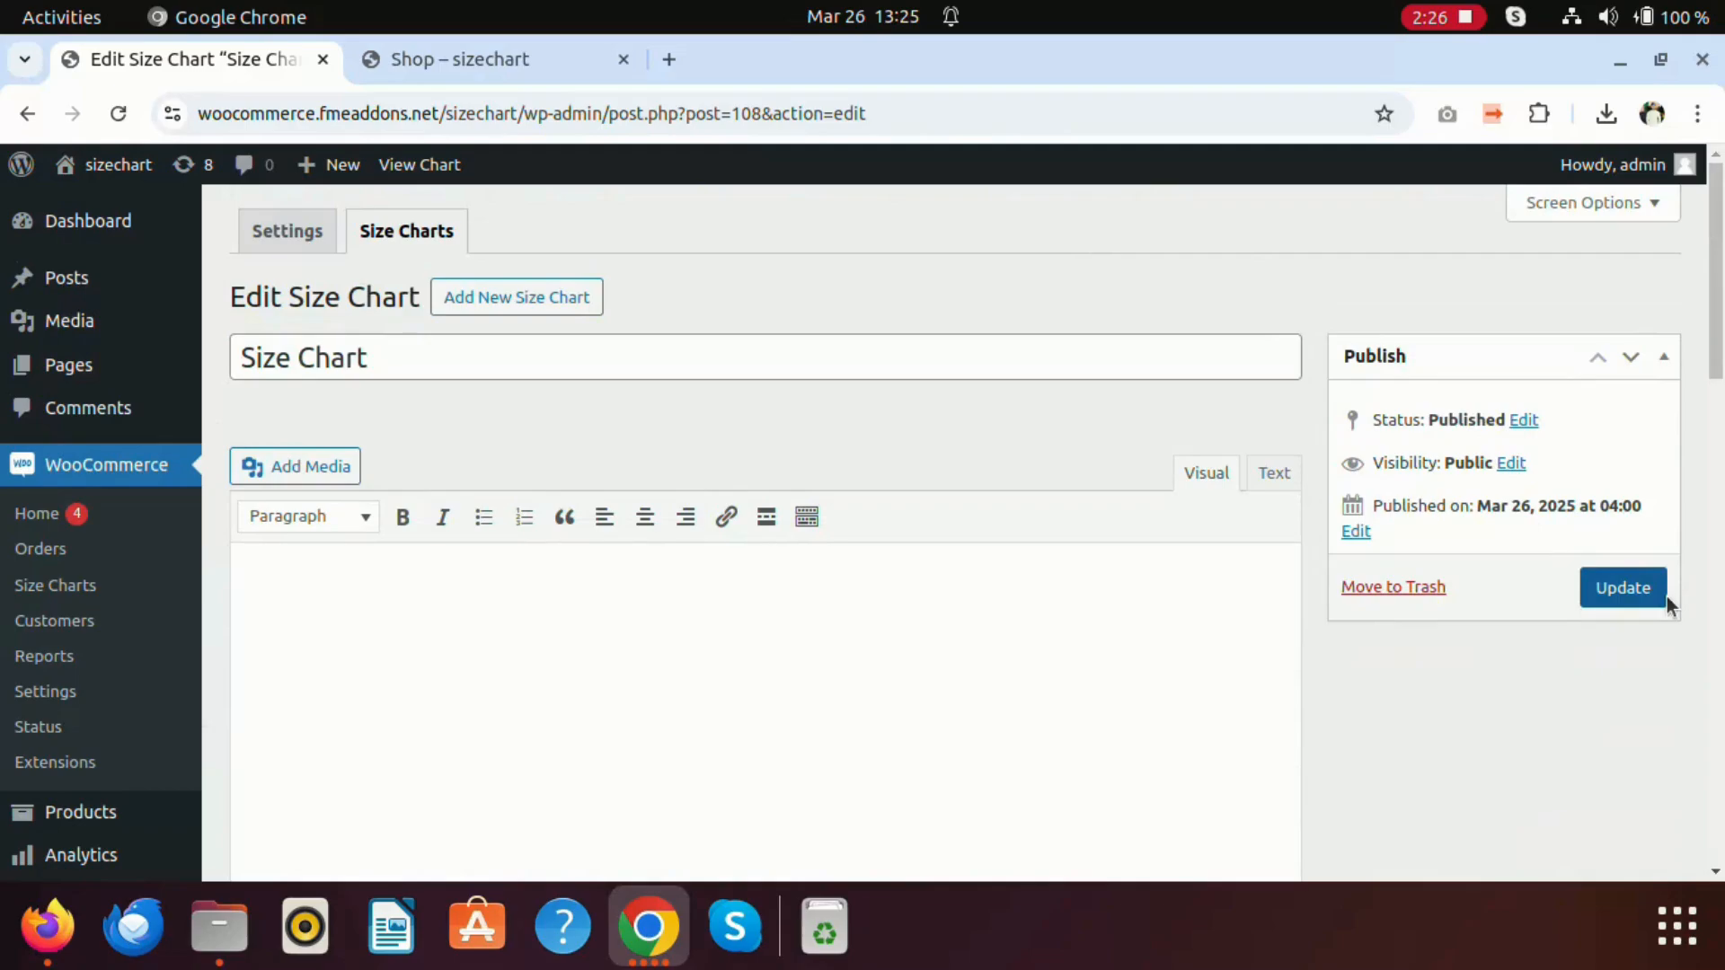
left_click(392, 231)
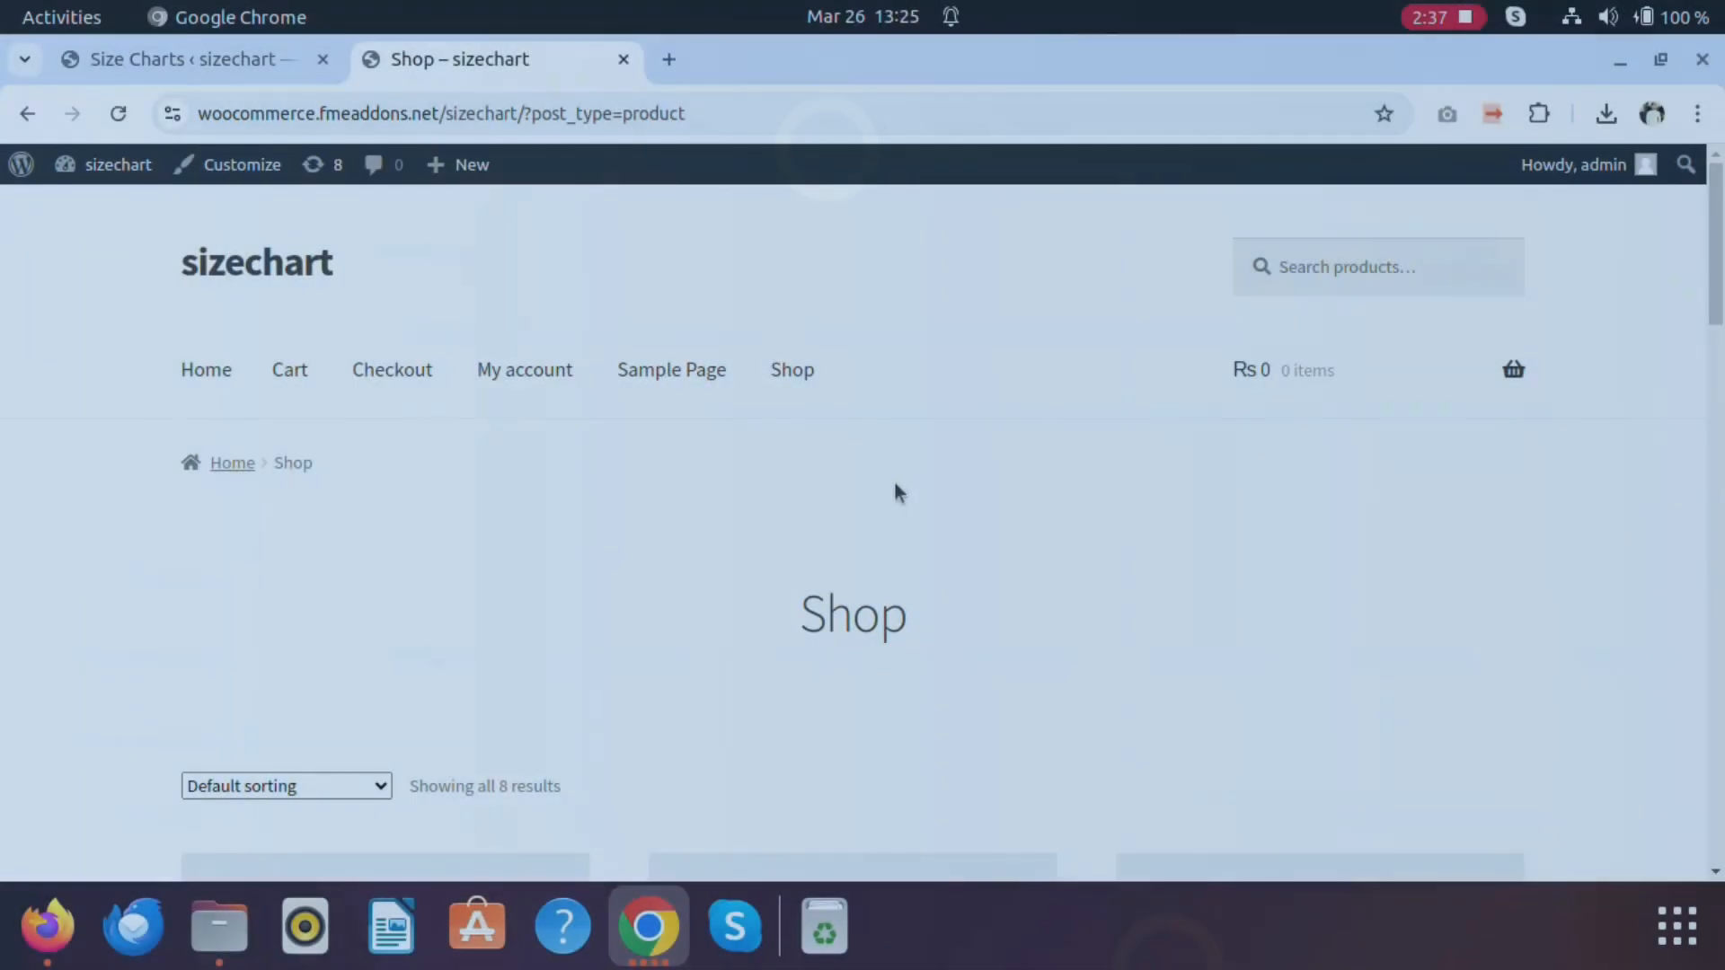
Open the Long Sleeve Tee product page from the shop and bring its purchase options into view.
scroll(897, 489, "down", 8)
scroll(916, 566, "down", 5)
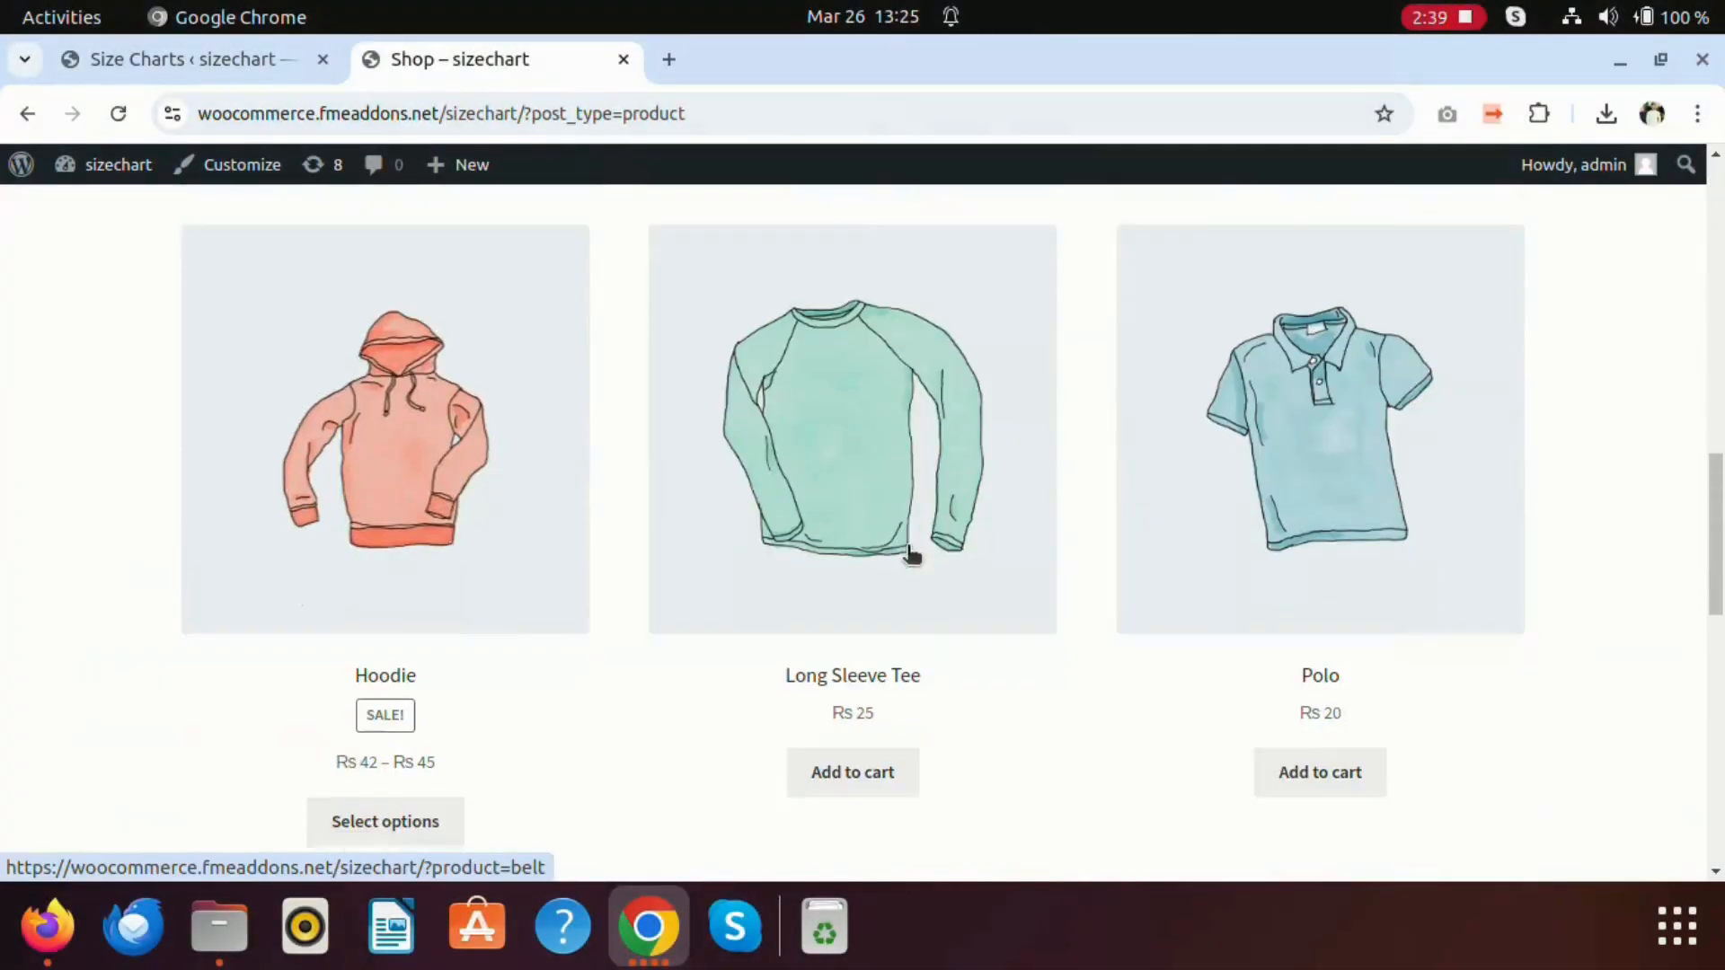
left_click(849, 448)
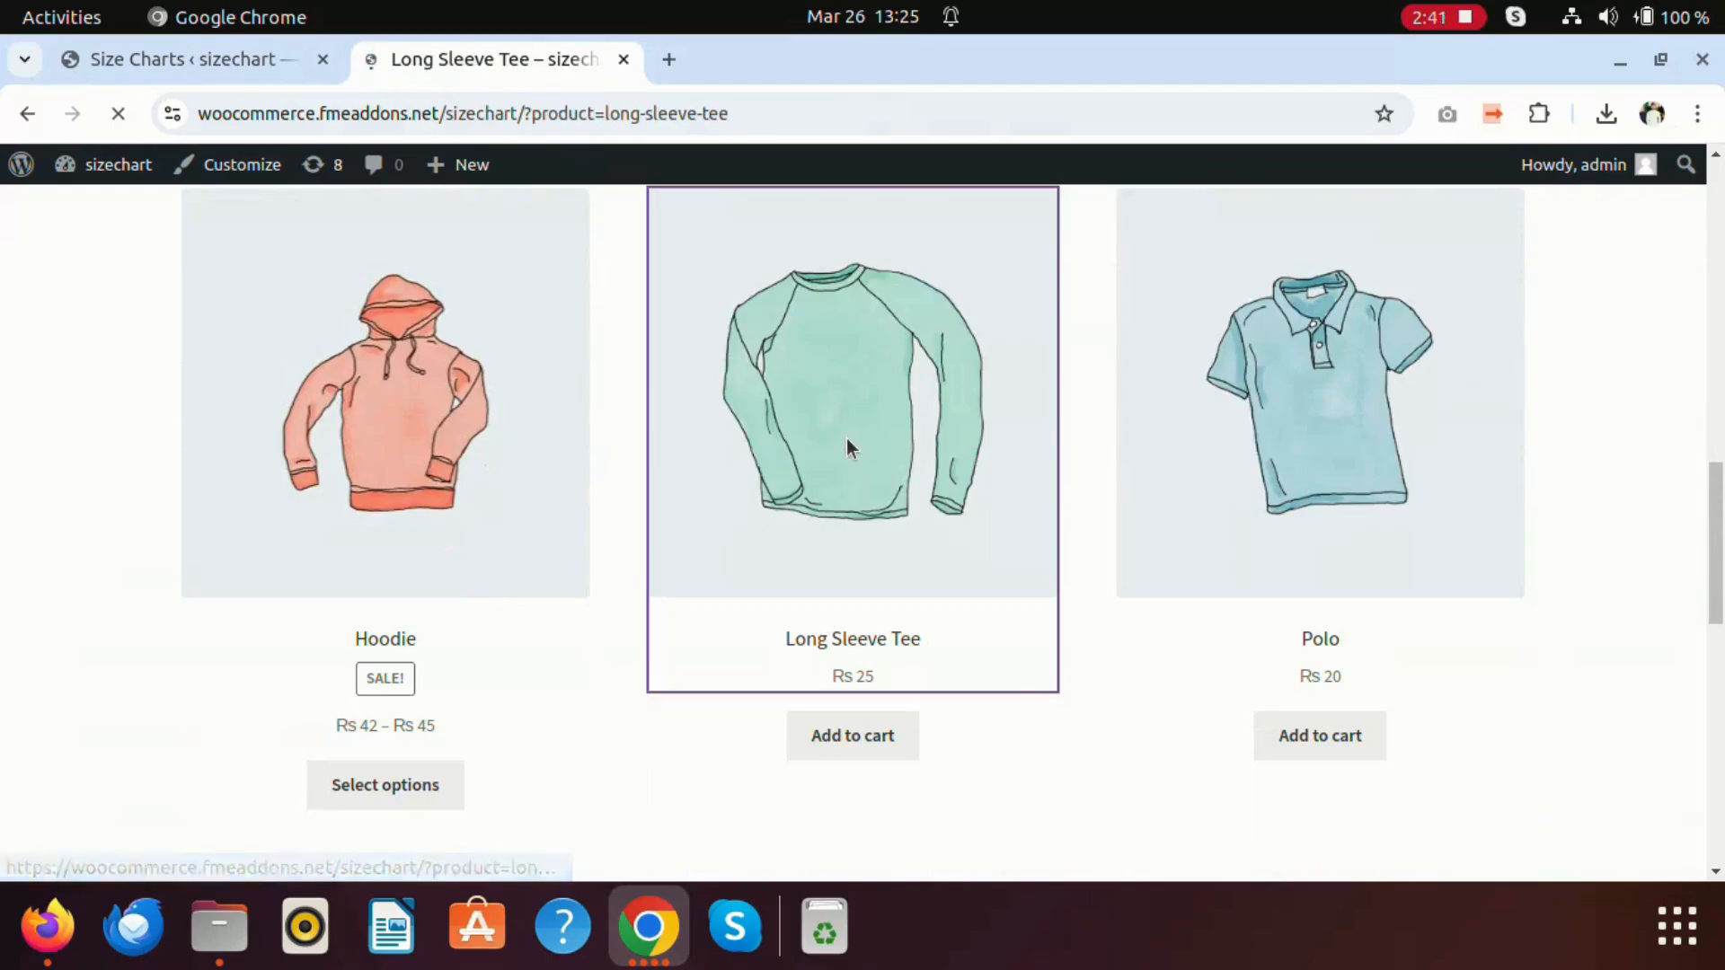
scroll(1061, 472, "down", 5)
scroll(1061, 472, "up", 2)
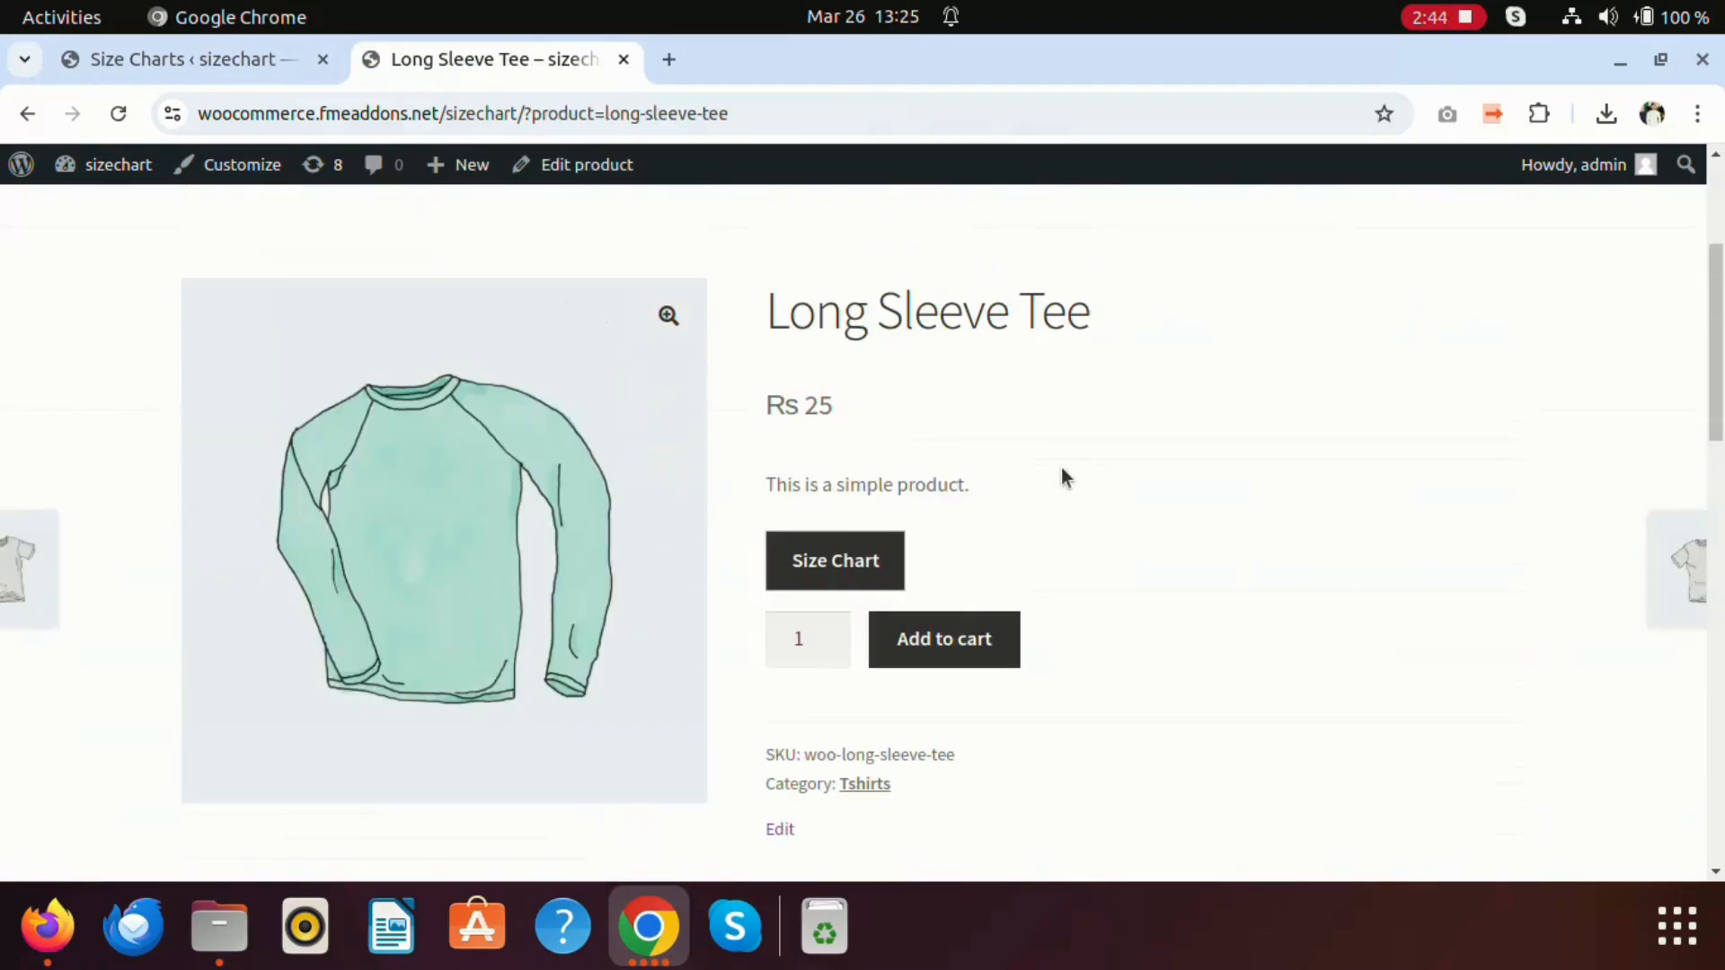
View the Long Sleeve Tee's size chart popup and close it, and show the size chart among the product's information sections.
left_click(822, 582)
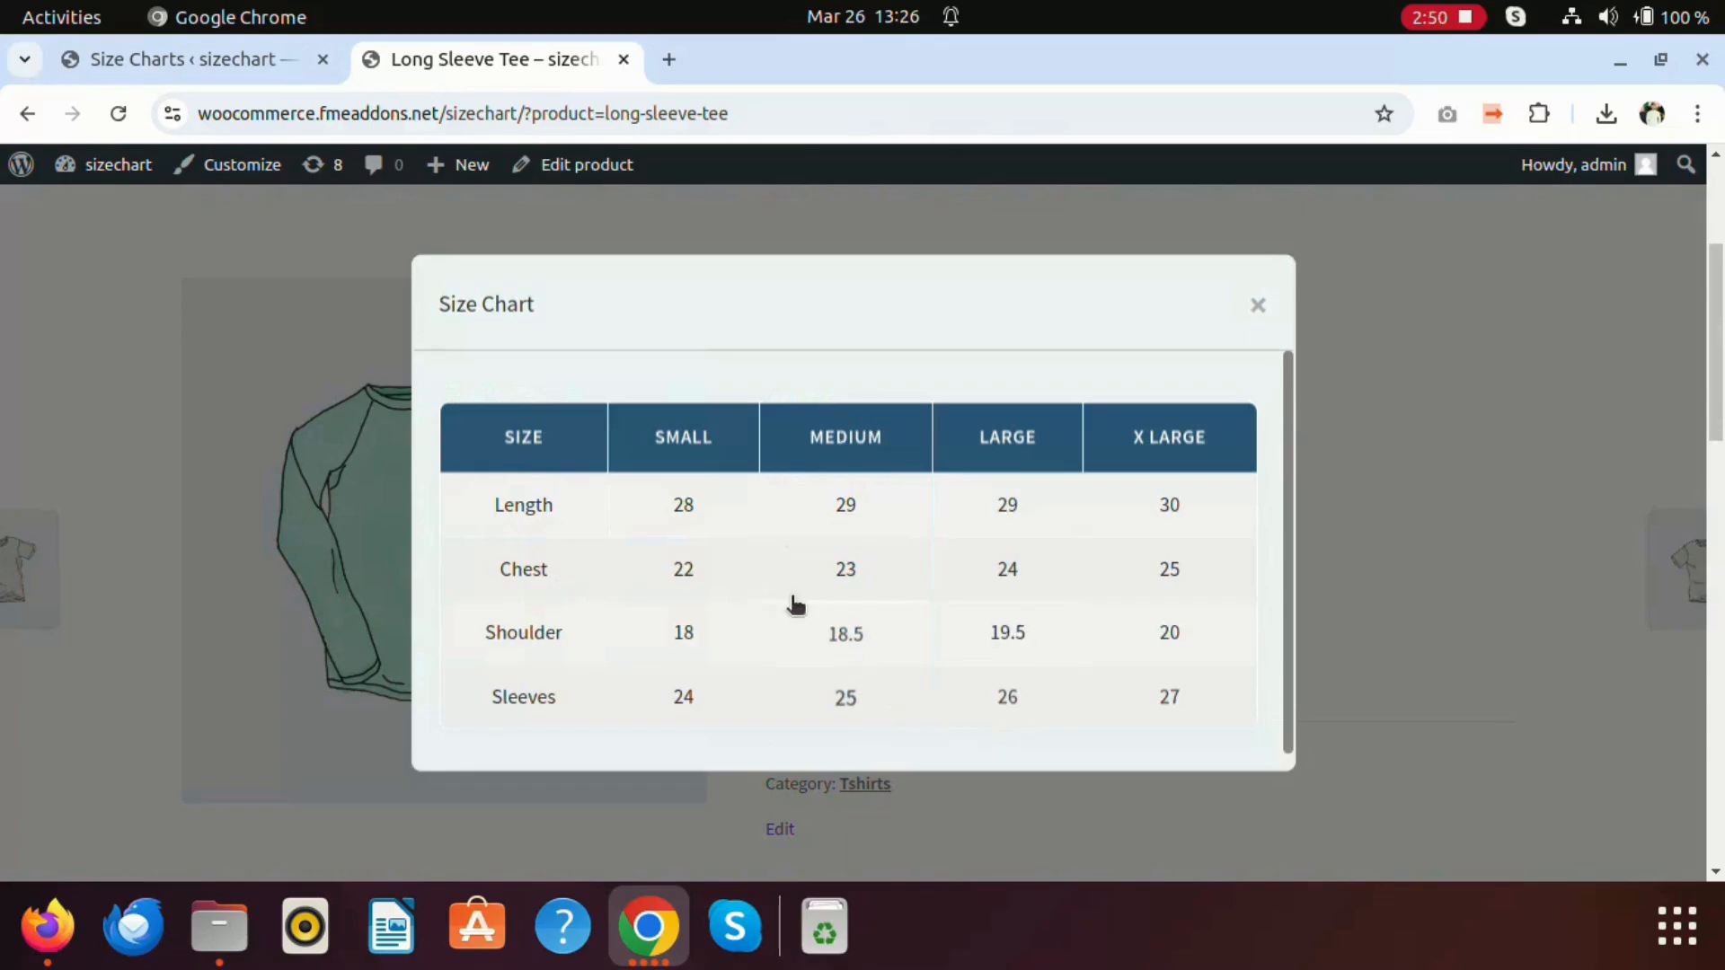
left_click(1258, 306)
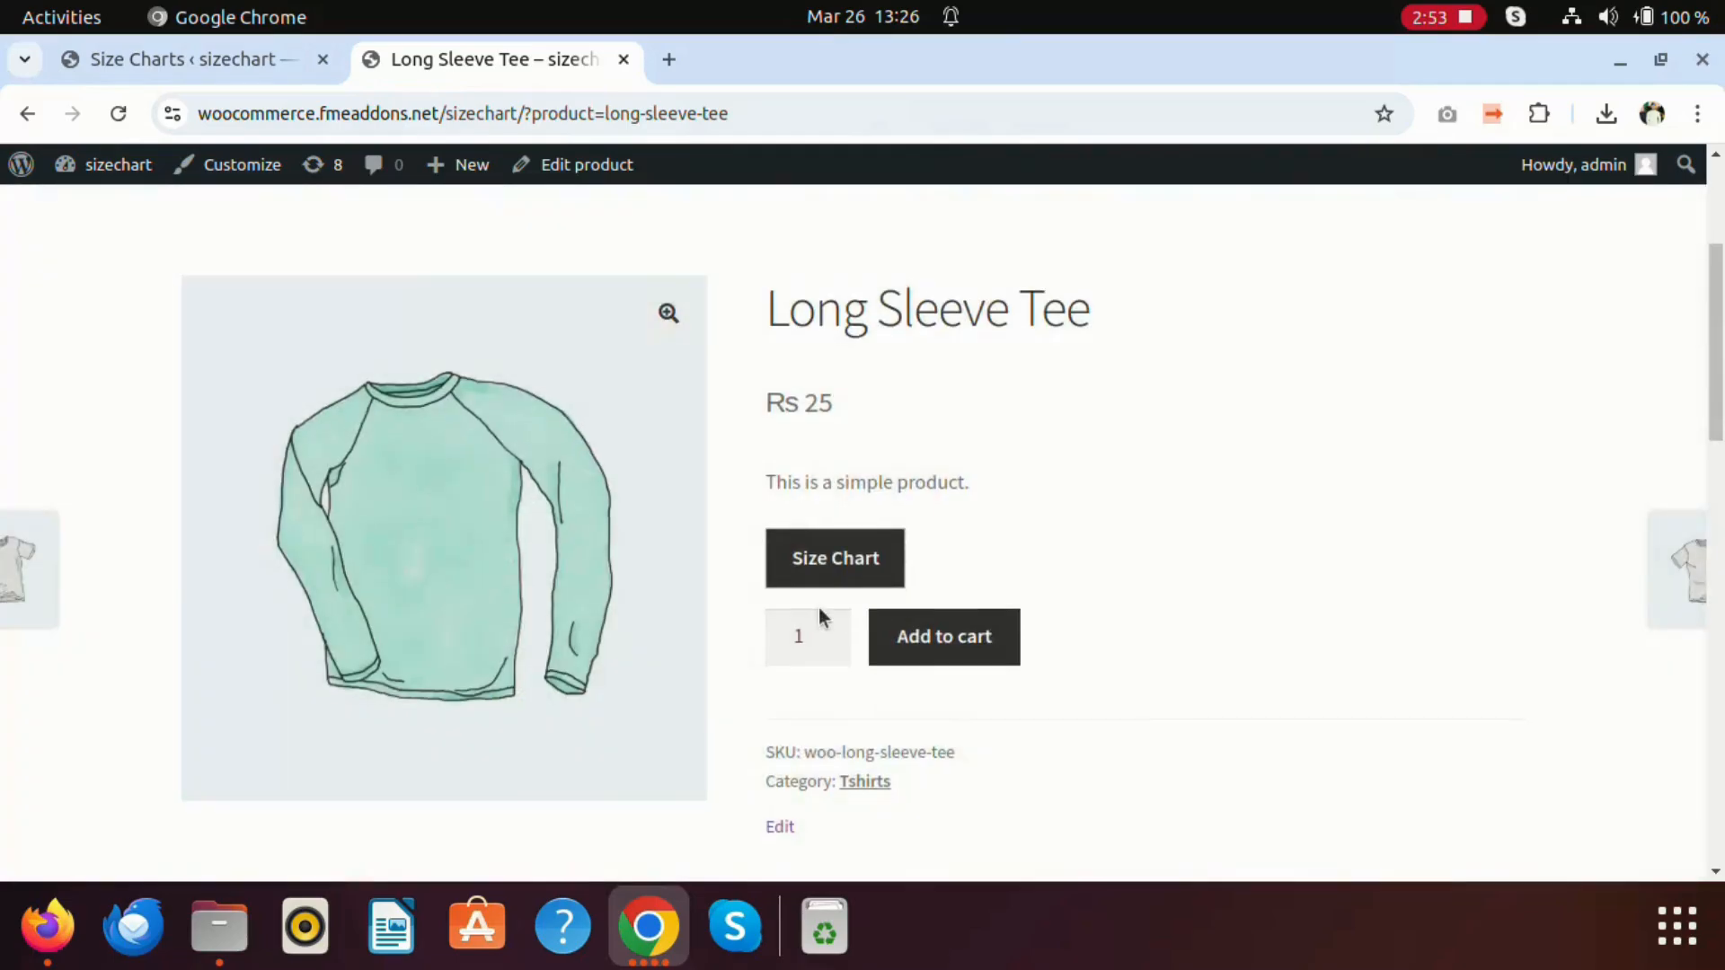
scroll(818, 607, "down", 10)
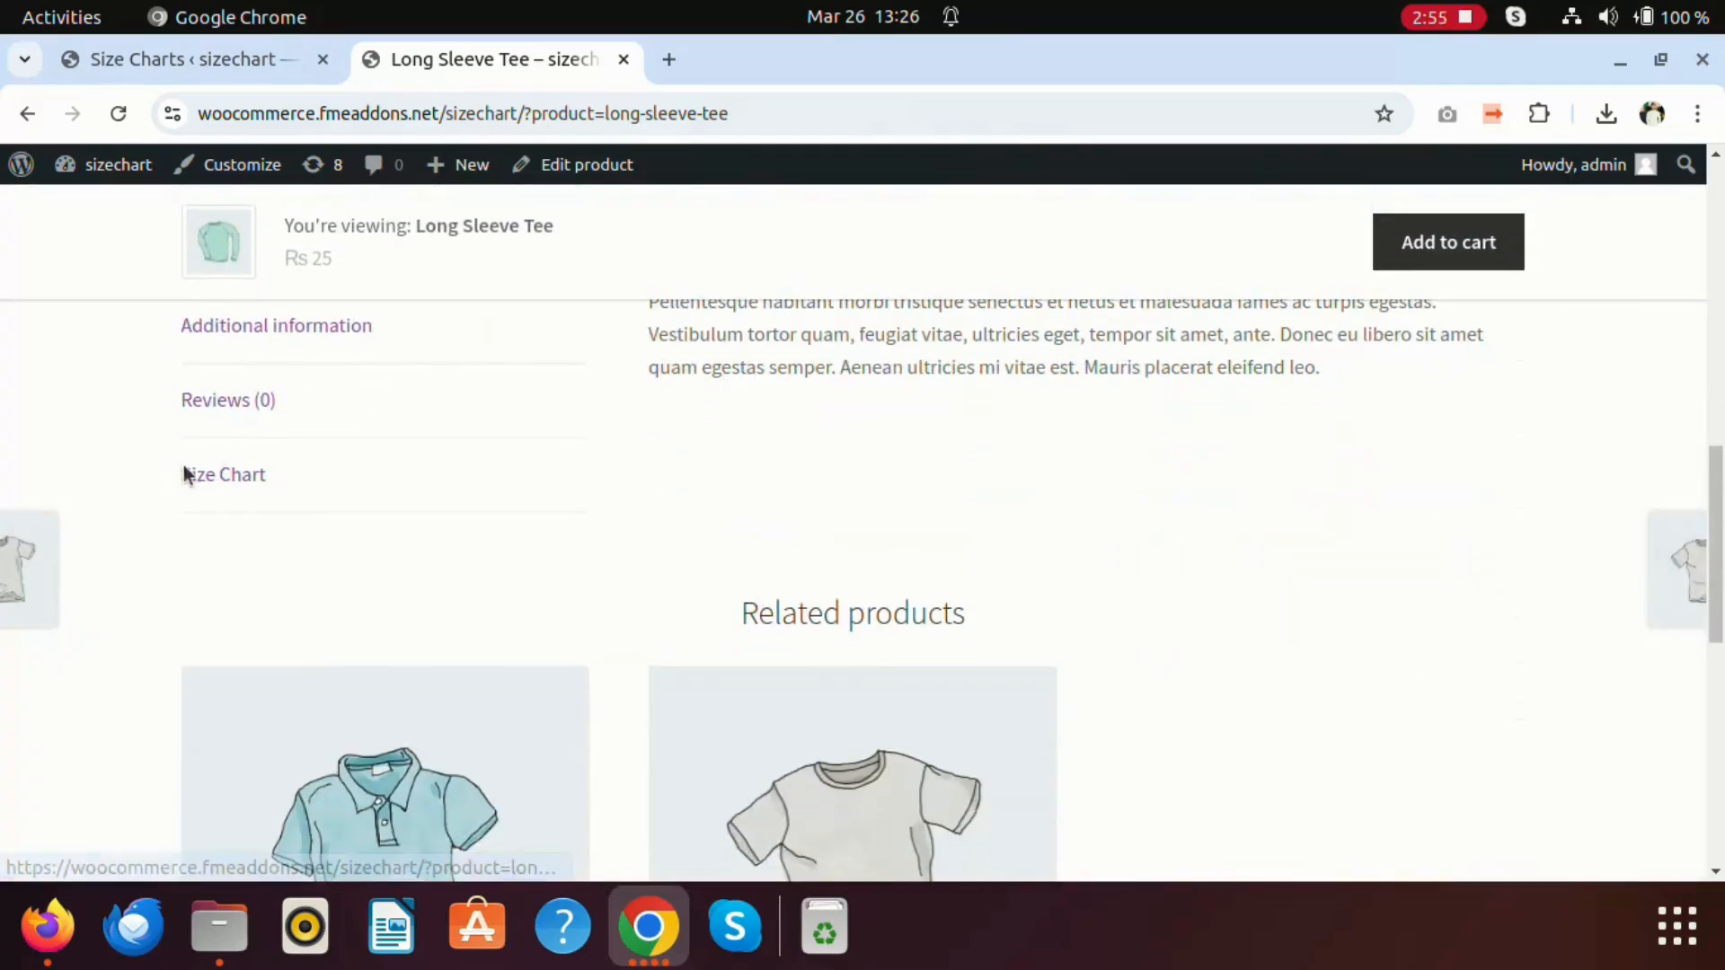
left_click(241, 476)
scroll(854, 584, "up", 2)
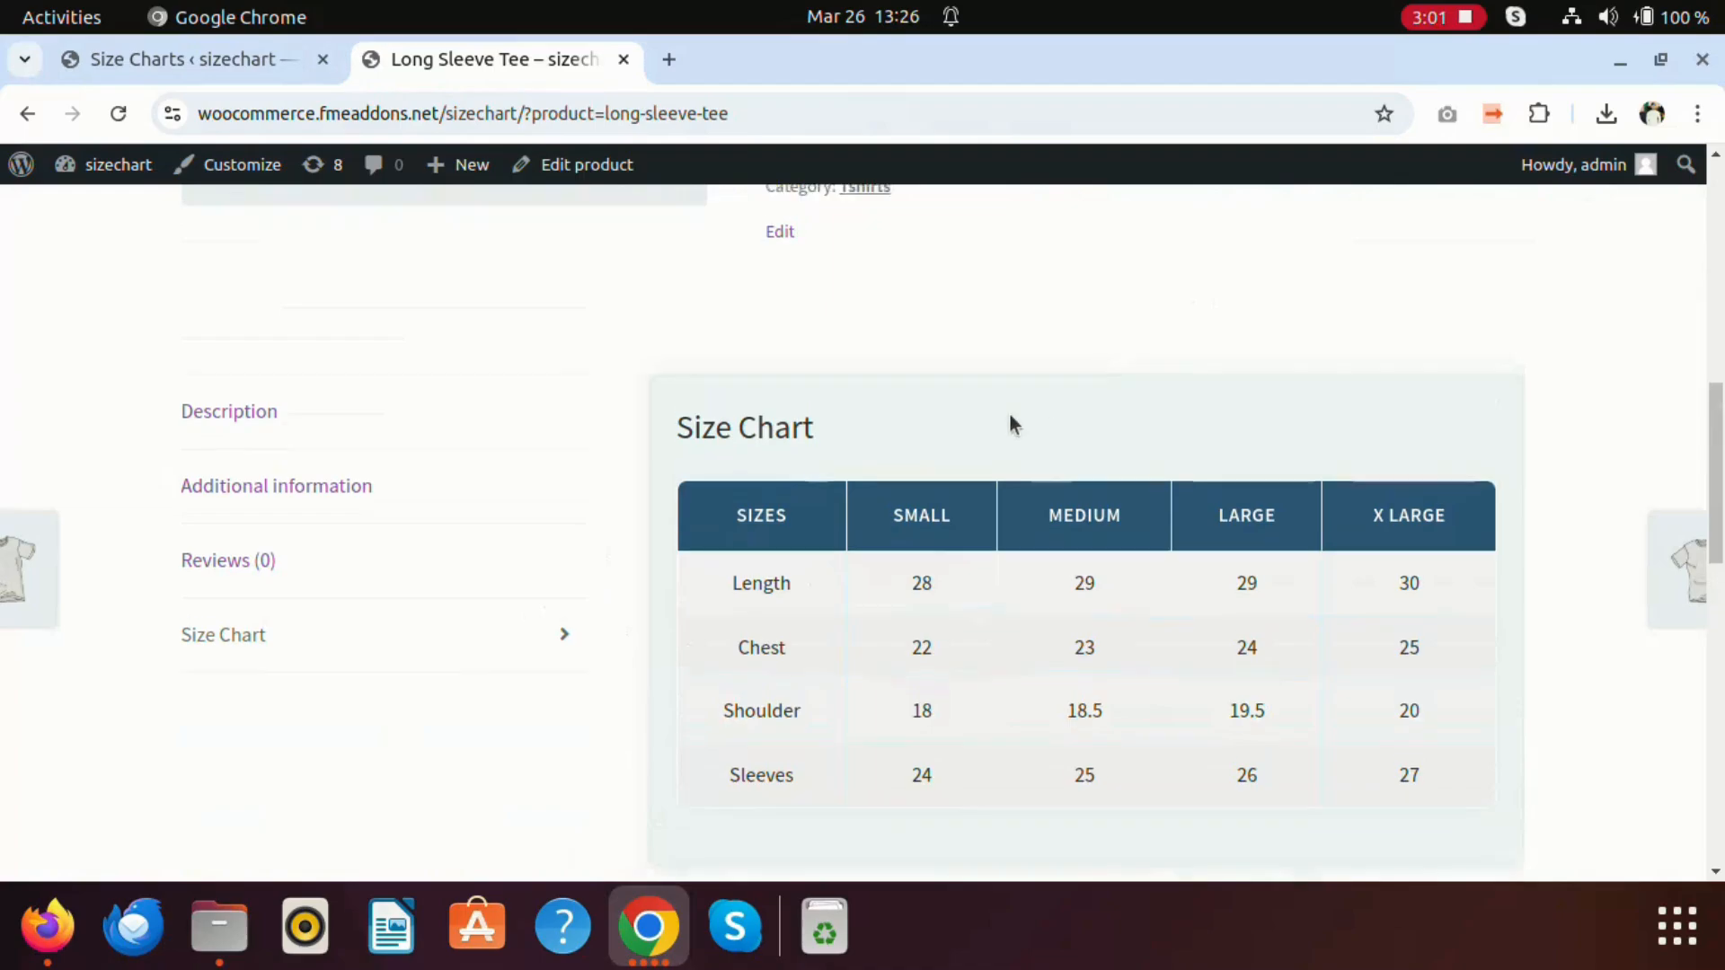
Return to the shop and open the Polo product page.
scroll(1033, 400, "up", 10)
left_click(784, 374)
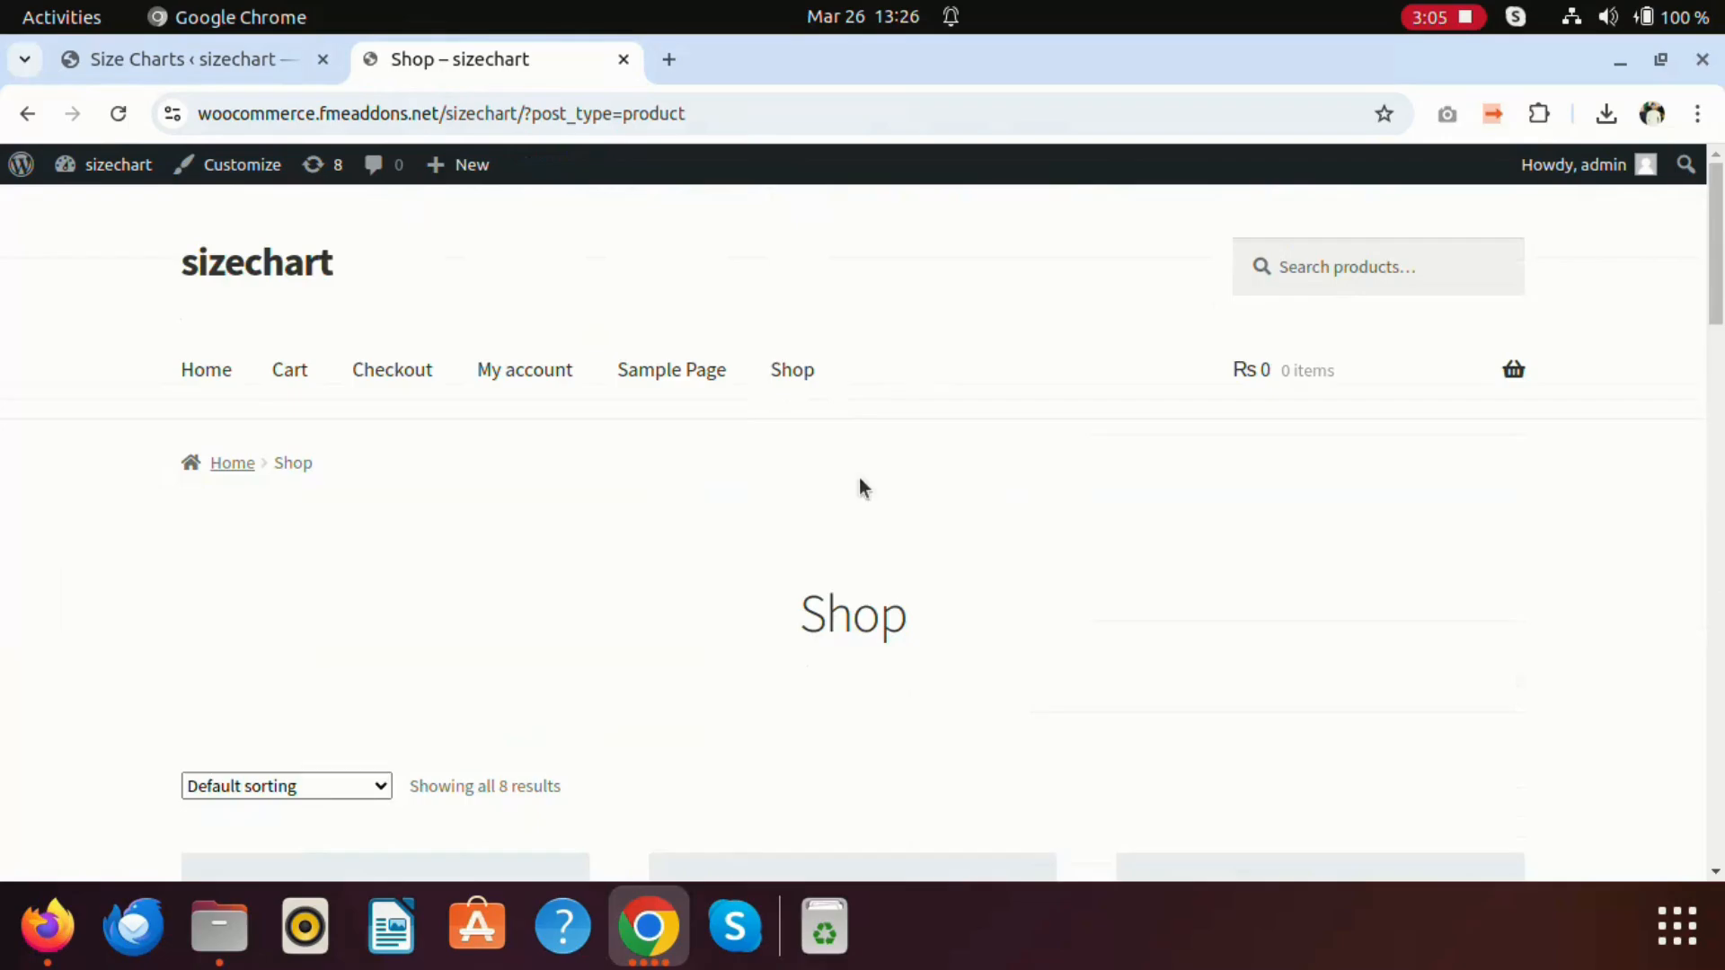
scroll(1076, 484, "down", 15)
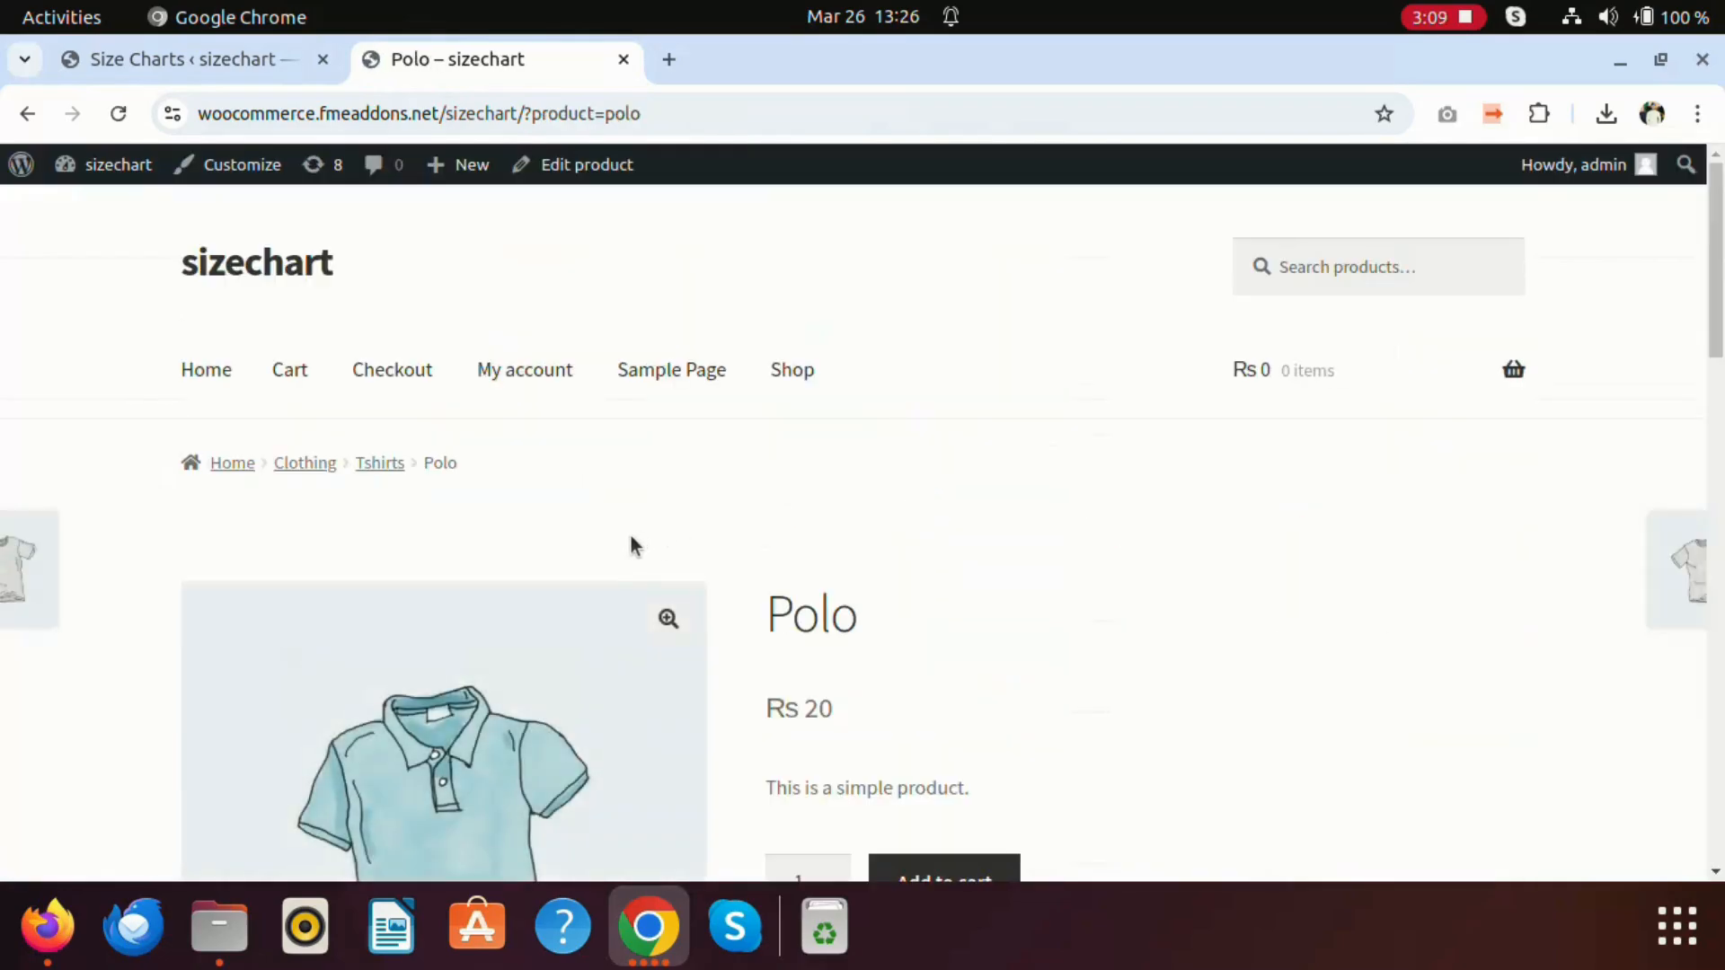
Examine both size charts in the Polo's product information, first the women's size image and then the garment measurement table.
scroll(736, 530, "down", 8)
scroll(321, 591, "down", 3)
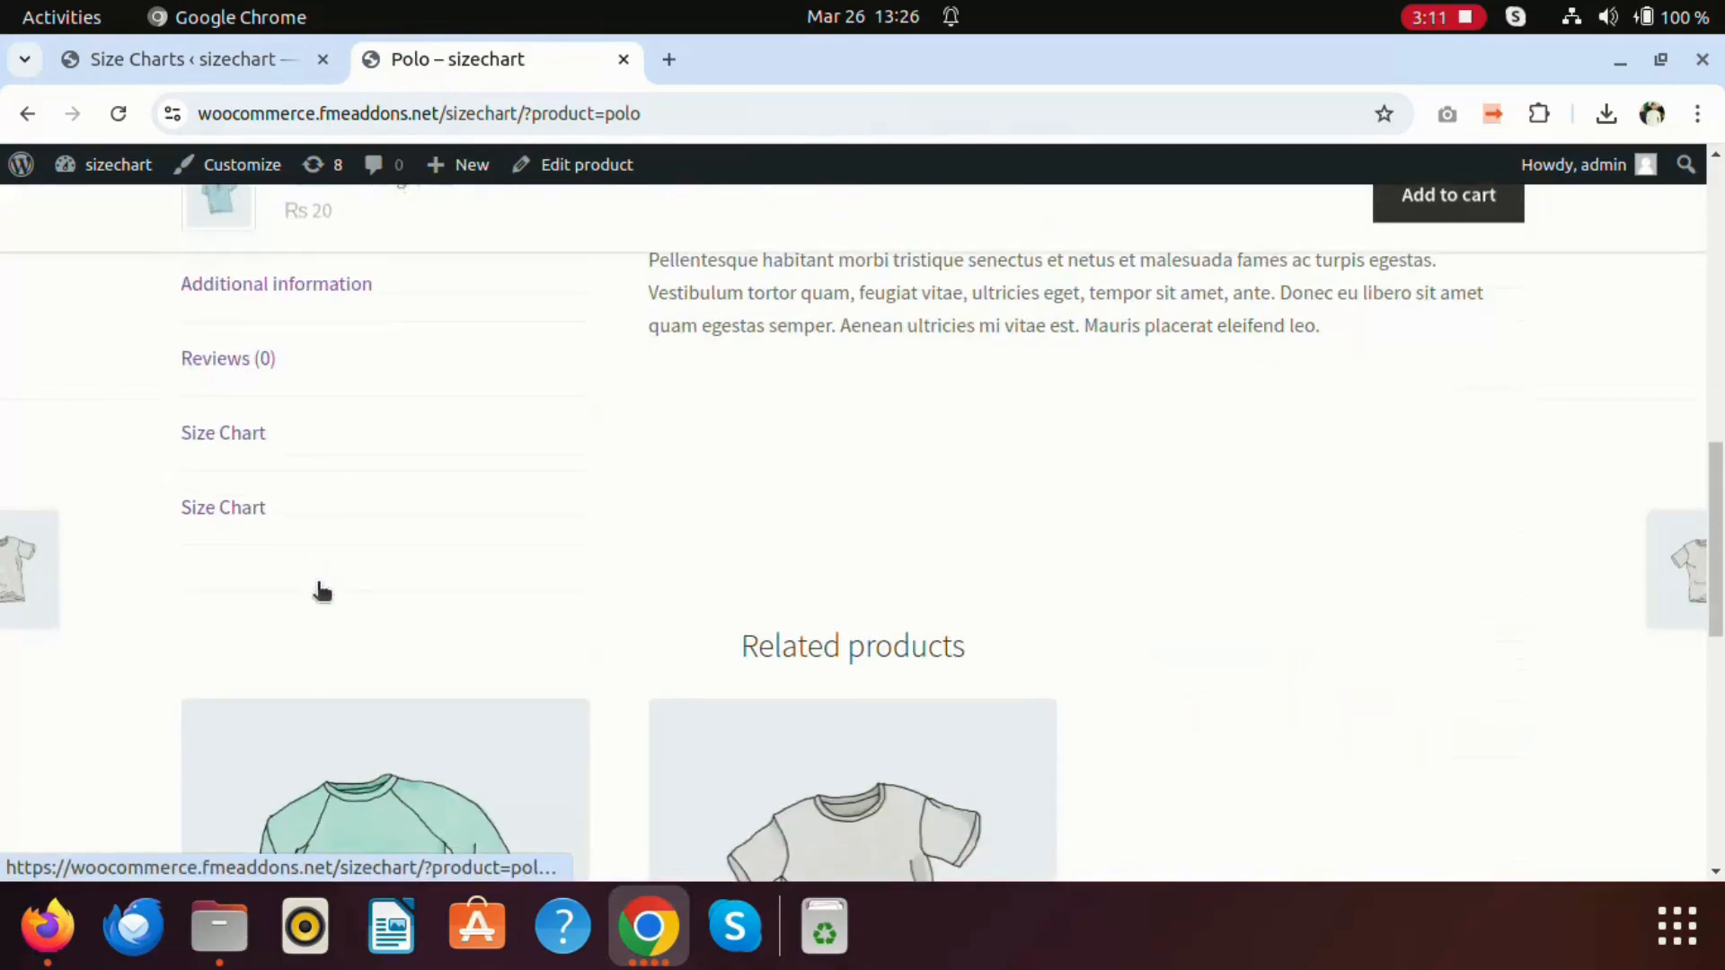
left_click(268, 496)
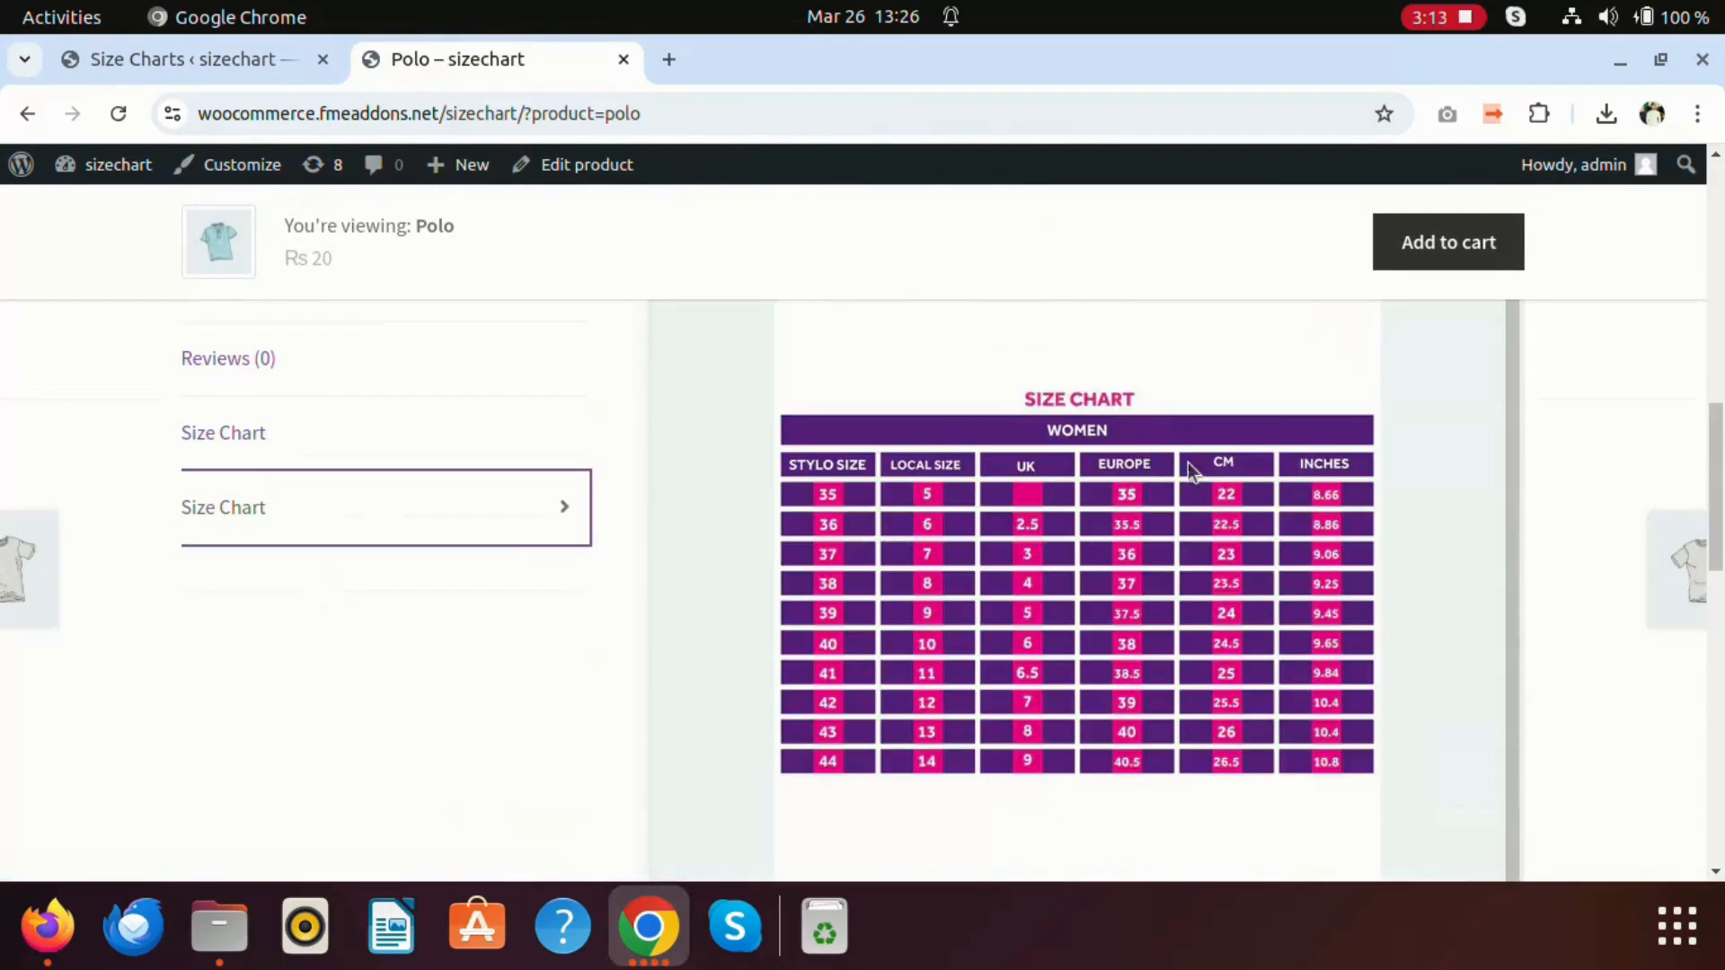
scroll(1210, 521, "up", 3)
scroll(1209, 524, "down", 5)
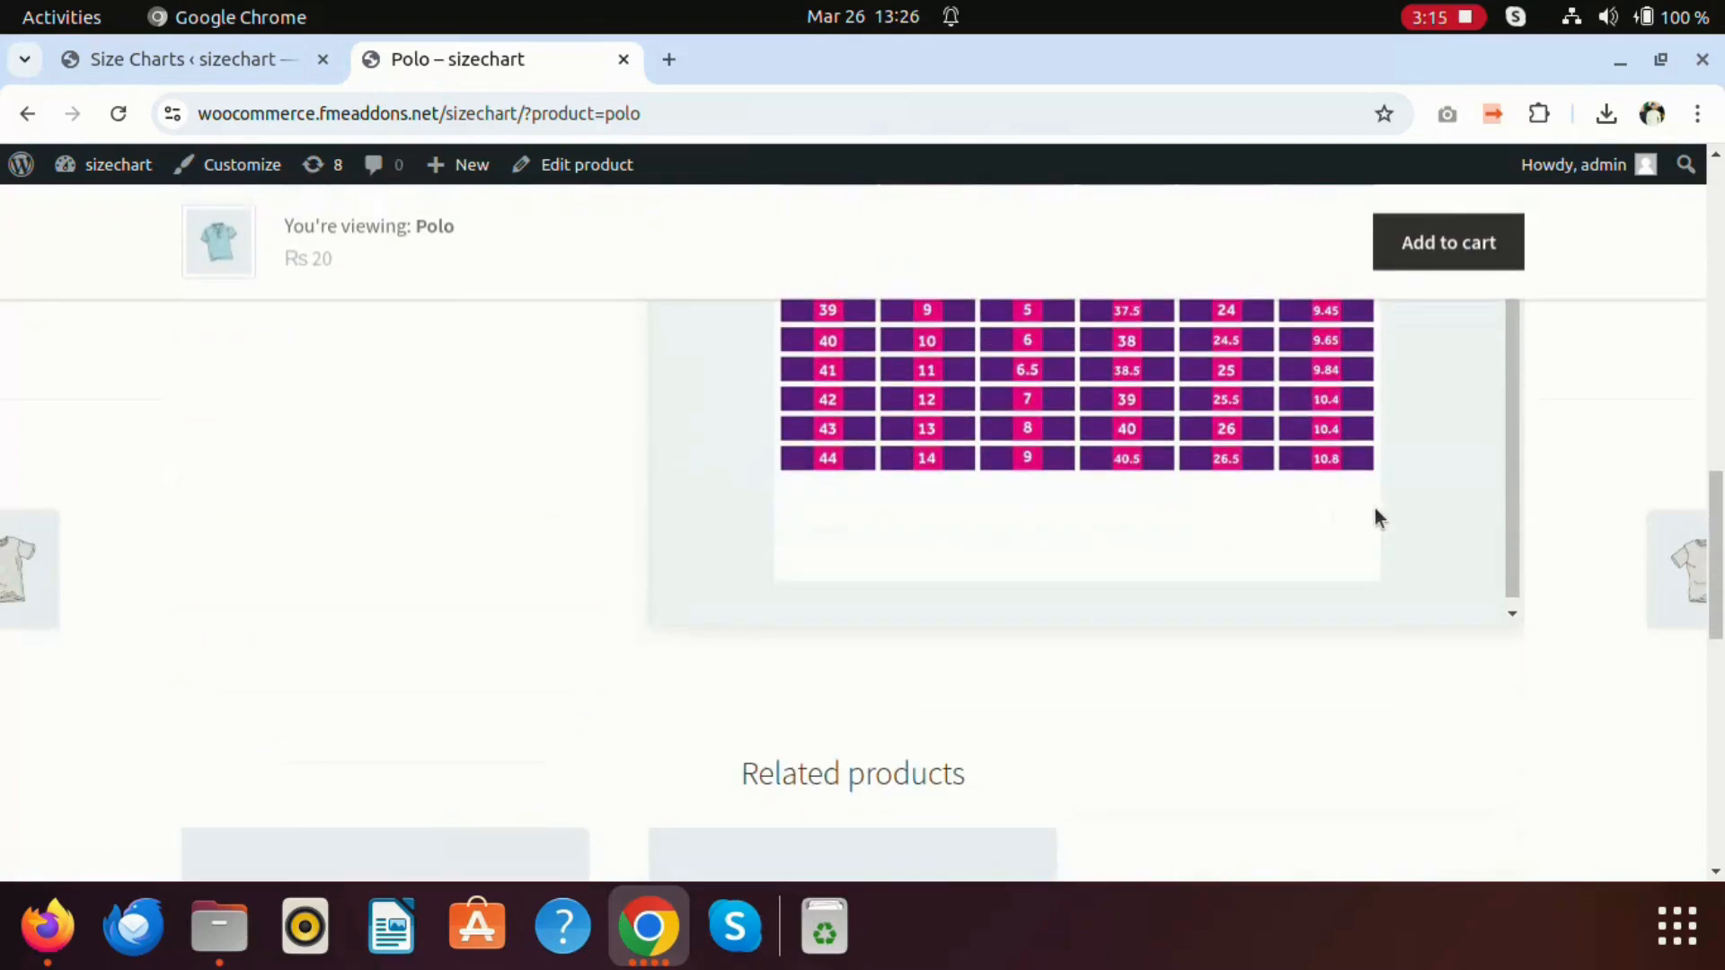
scroll(1374, 512, "up", 5)
left_click(495, 579)
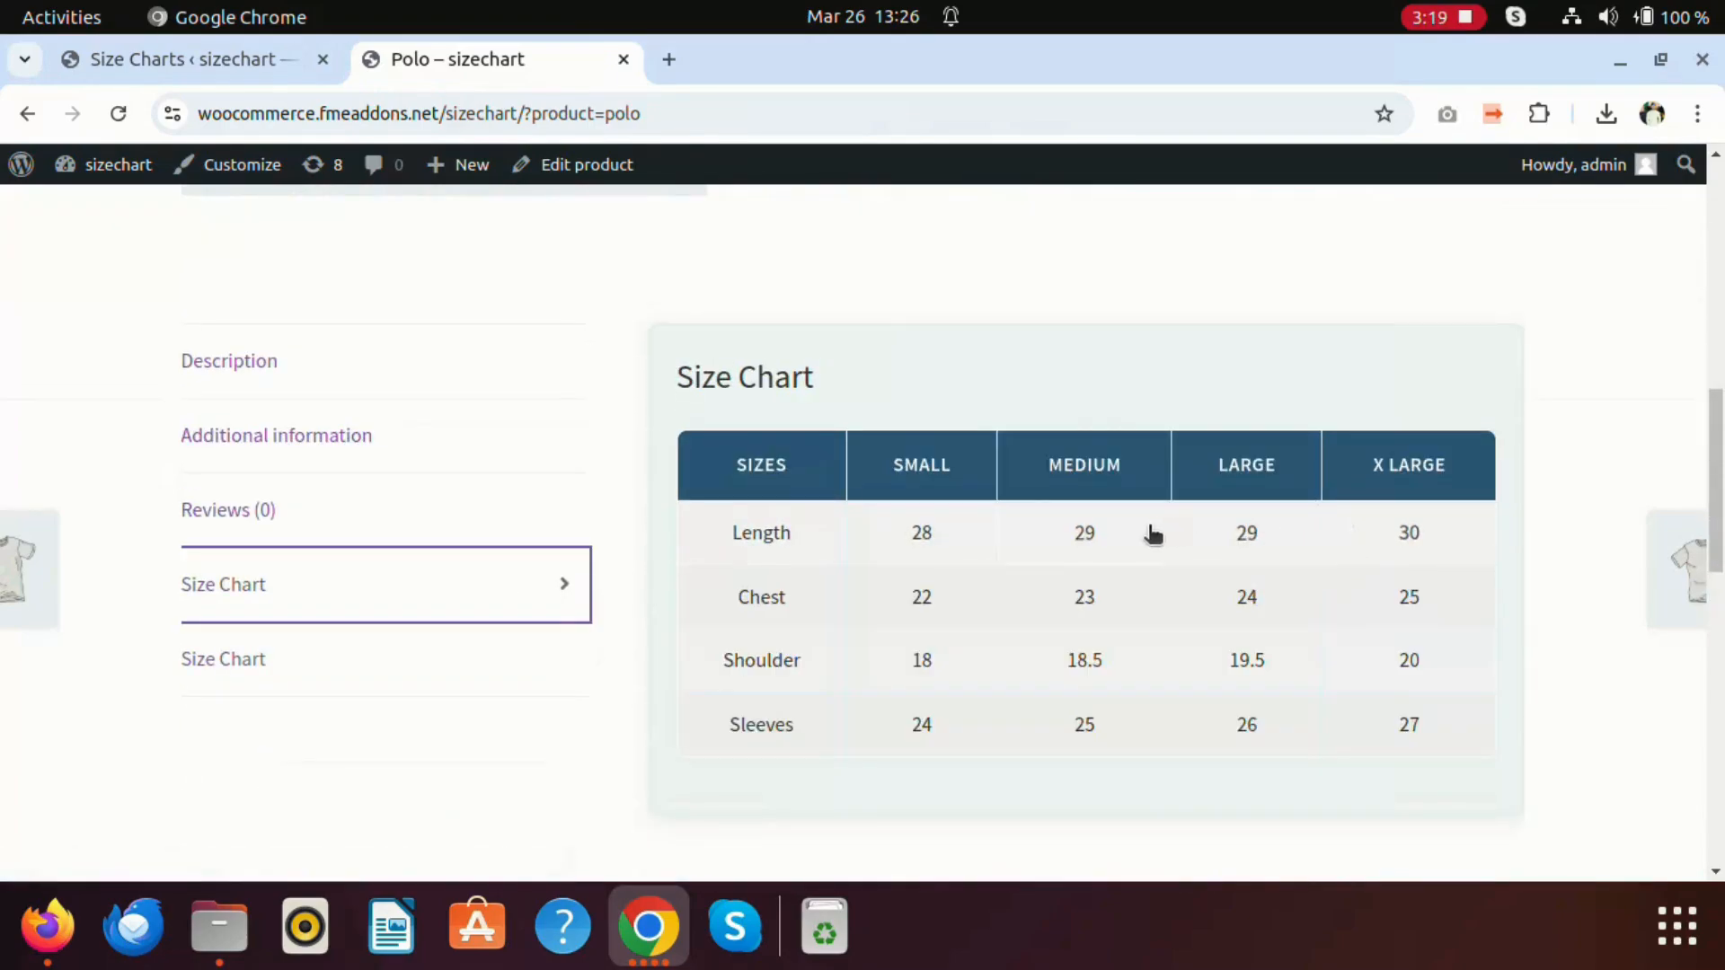
scroll(1148, 530, "up", 10)
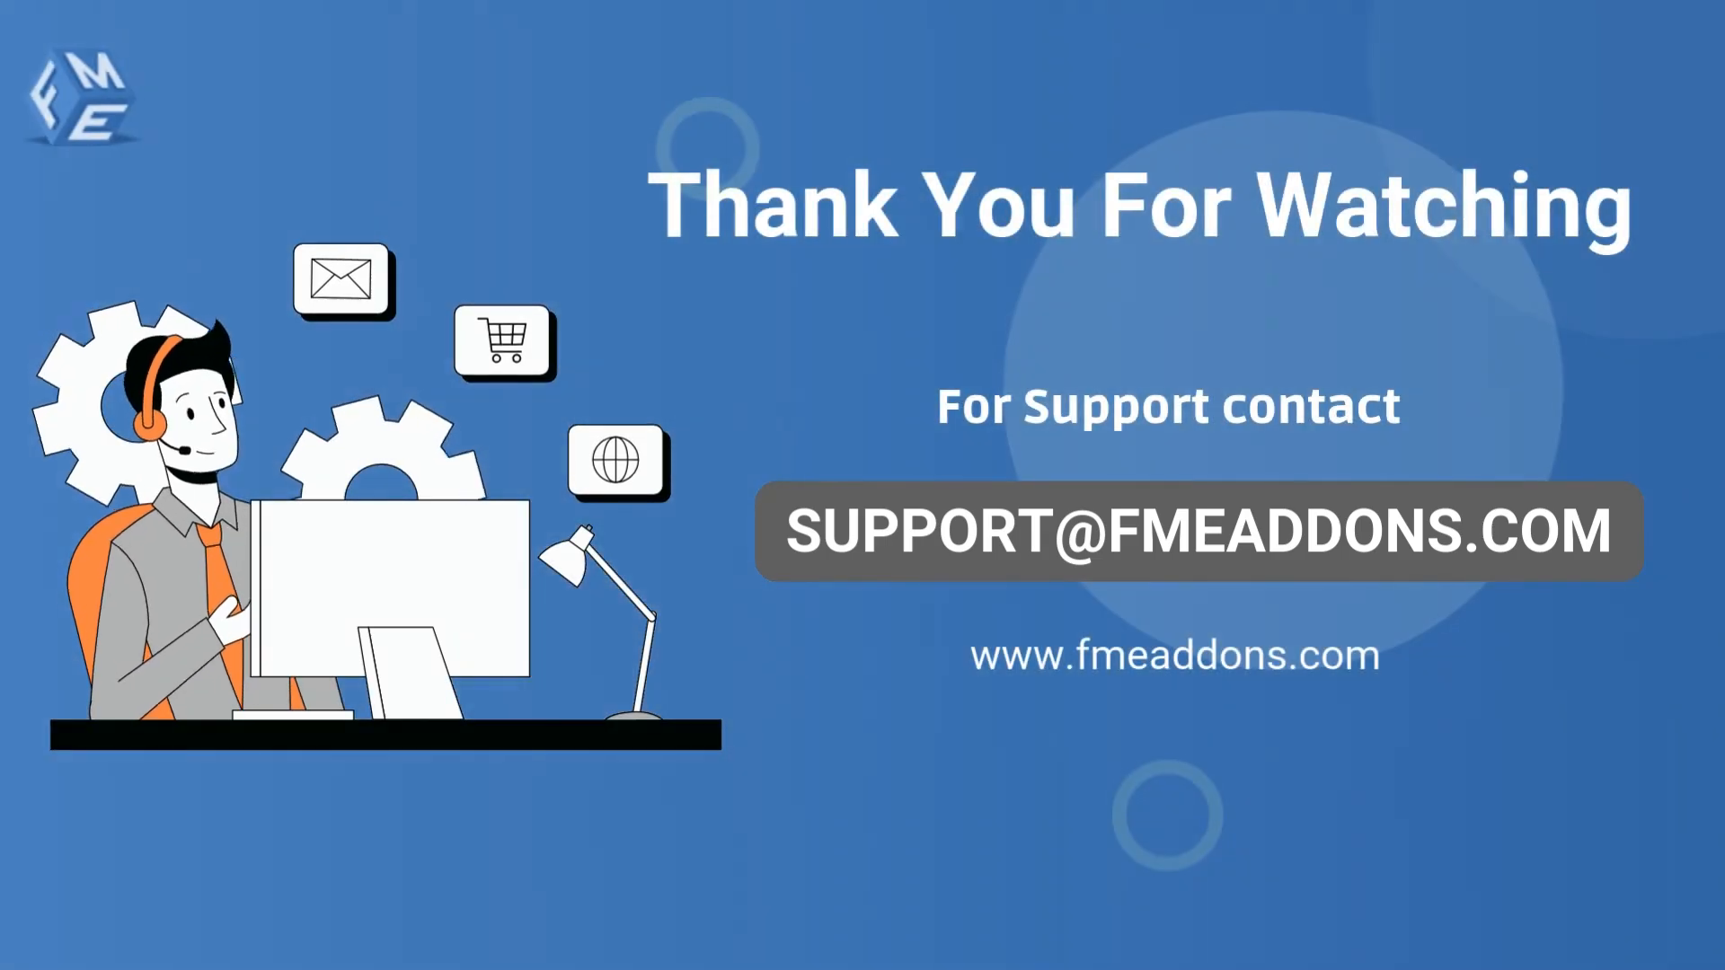